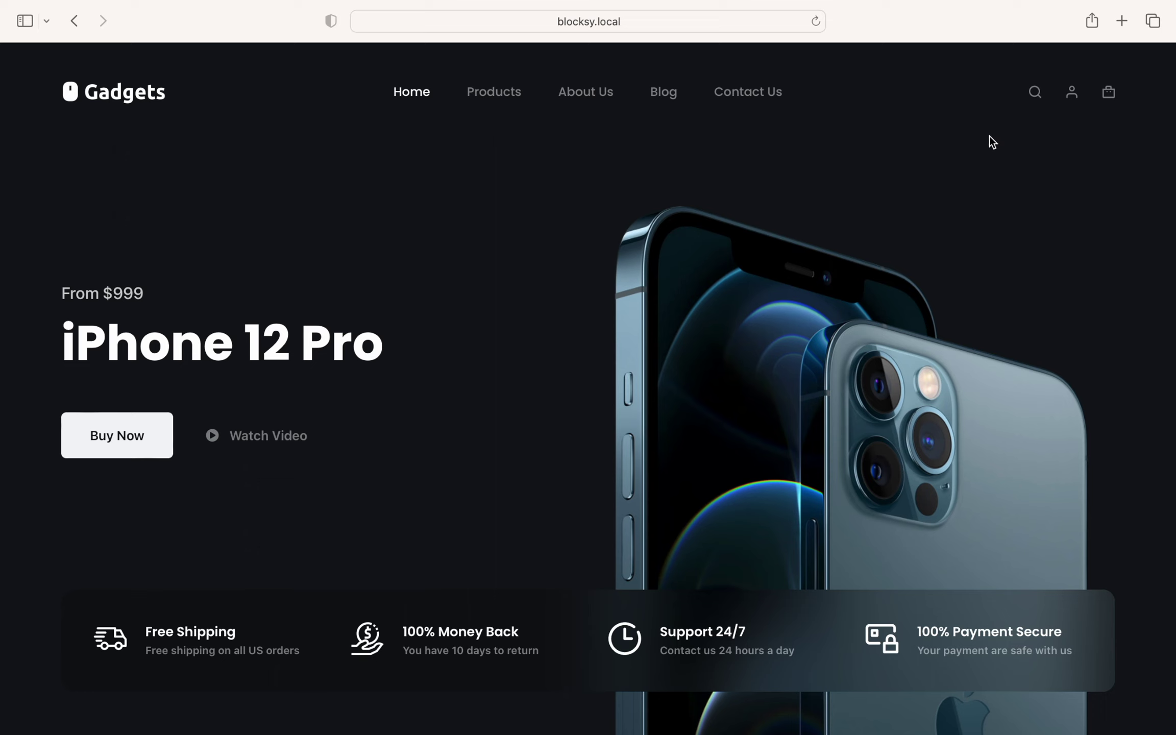
Step: Open the site's login popup, view the Forgot Password form, then return to login
left_click(1075, 99)
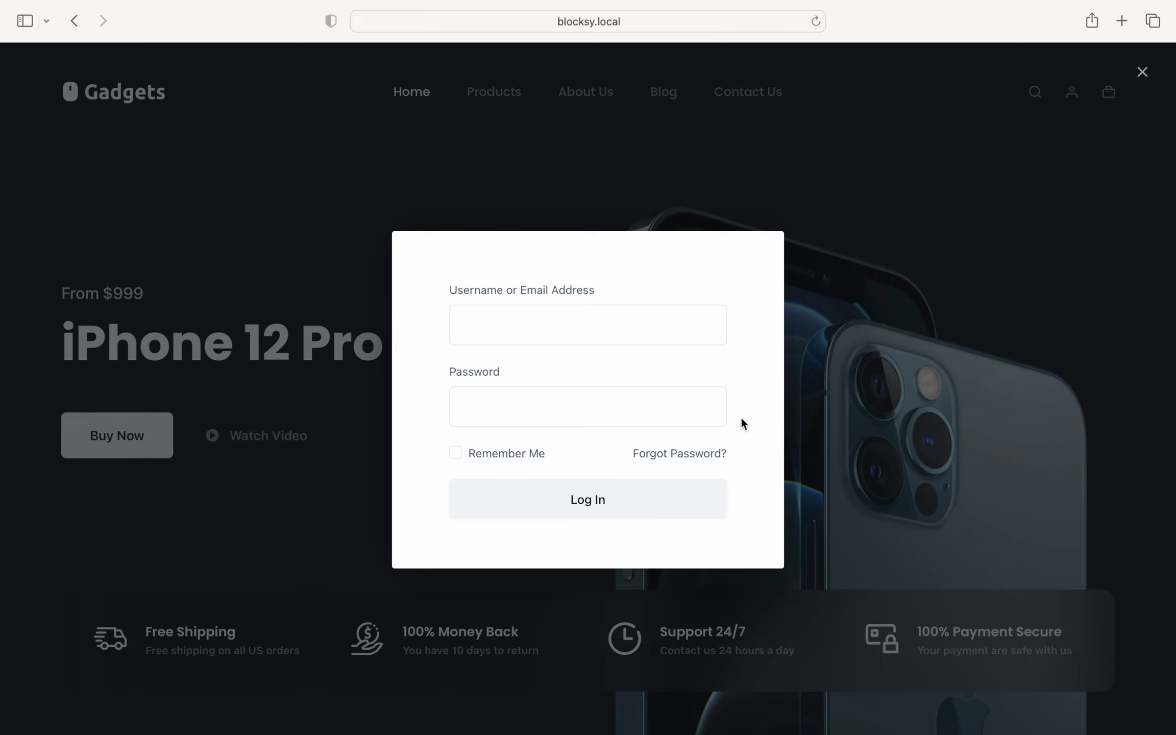
left_click(720, 454)
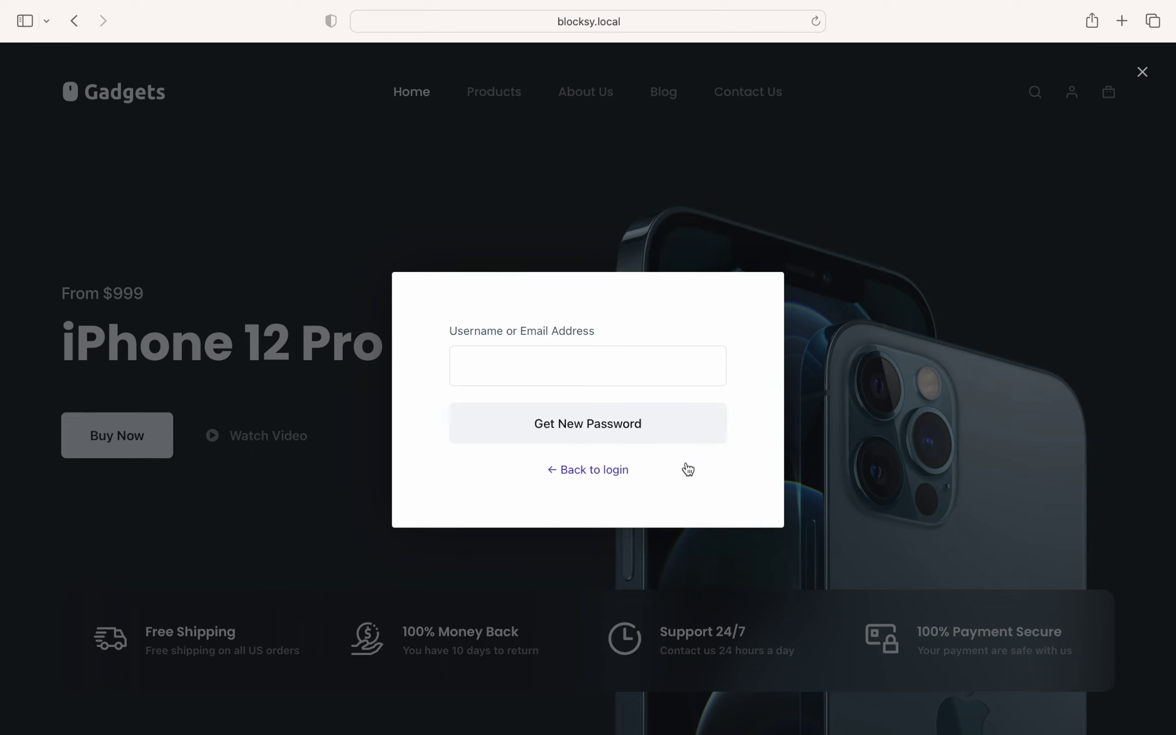
left_click(613, 471)
Step: Log in as admin with the account password and Remember Me ticked, opening the Customizer
left_click(575, 326)
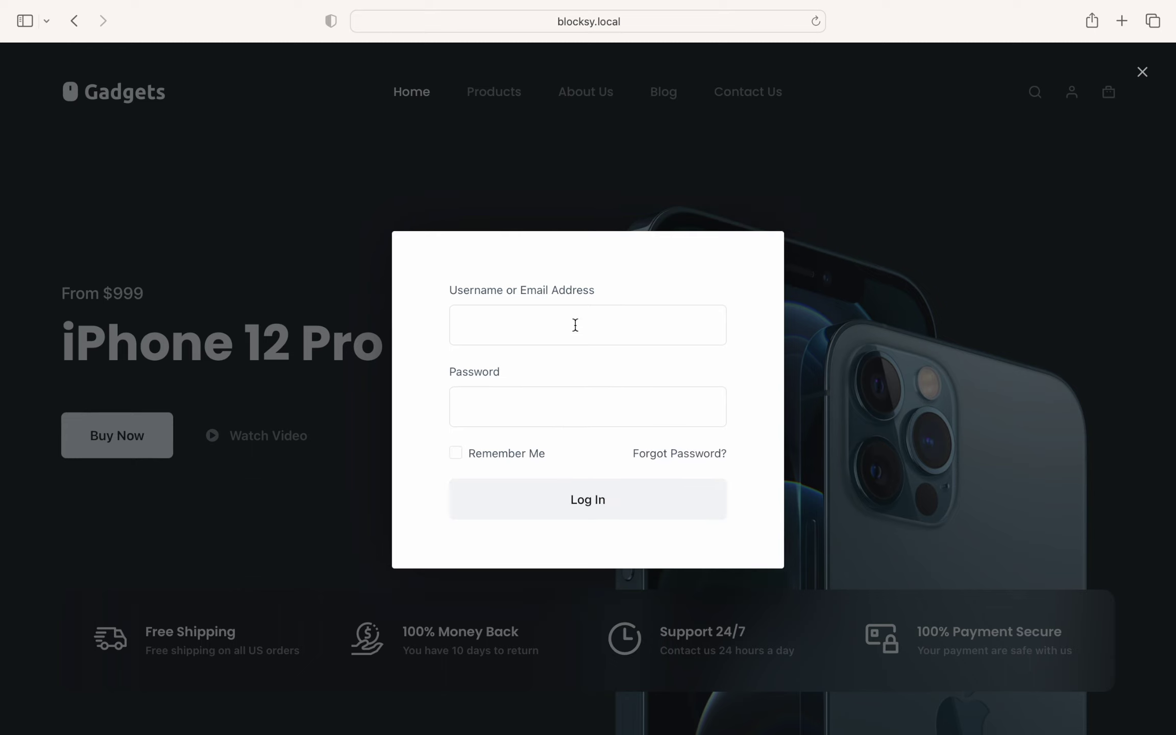
type("admin")
key("Tab")
type("•••••••••••")
left_click(516, 446)
left_click(657, 503)
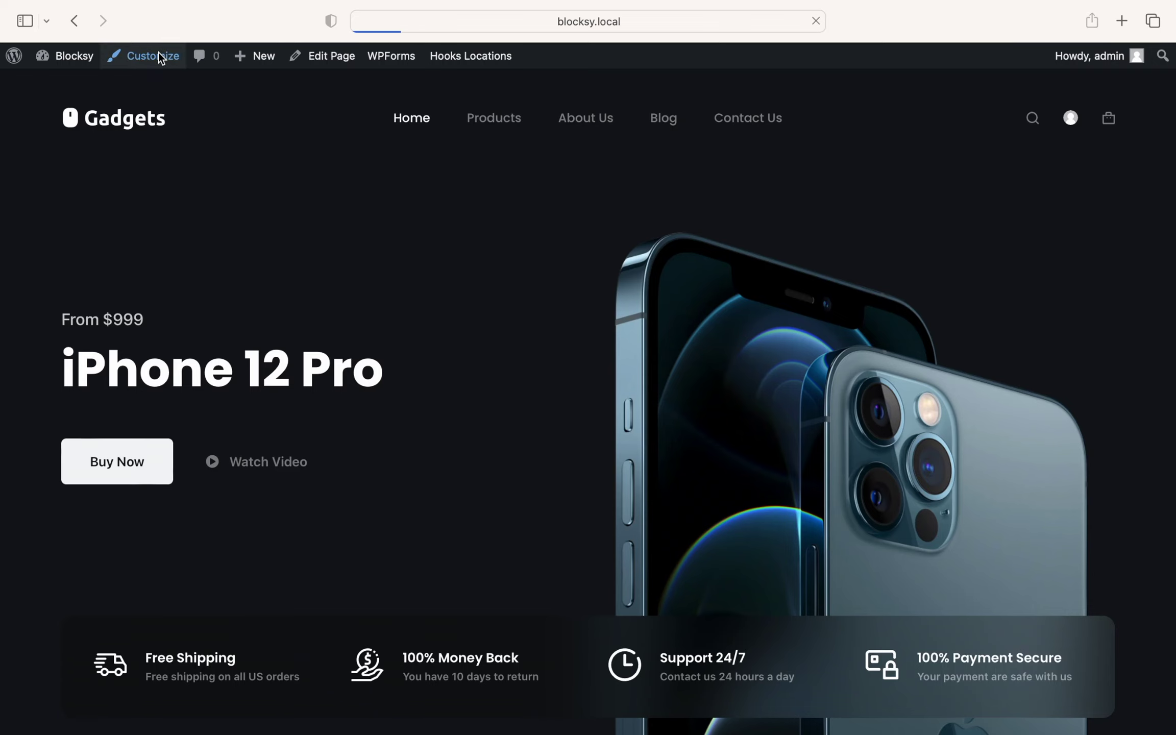
left_click(156, 54)
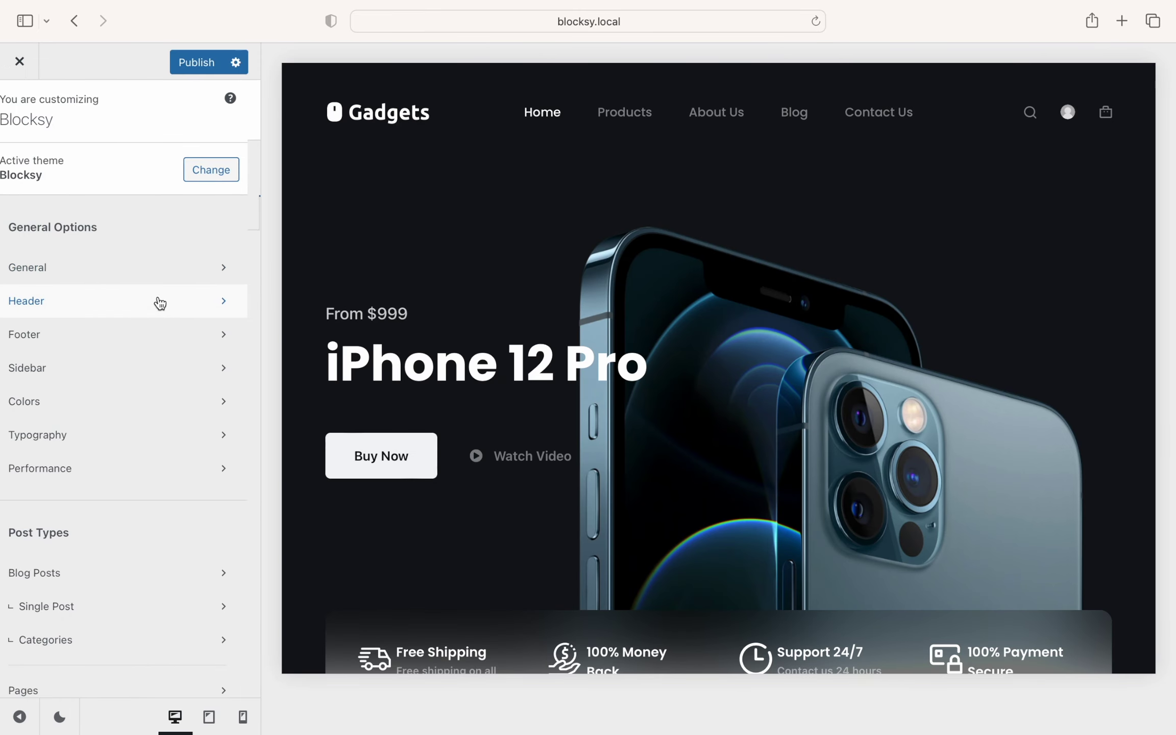
Step: Open the Header section and select the Account element in the Elements list
left_click(160, 304)
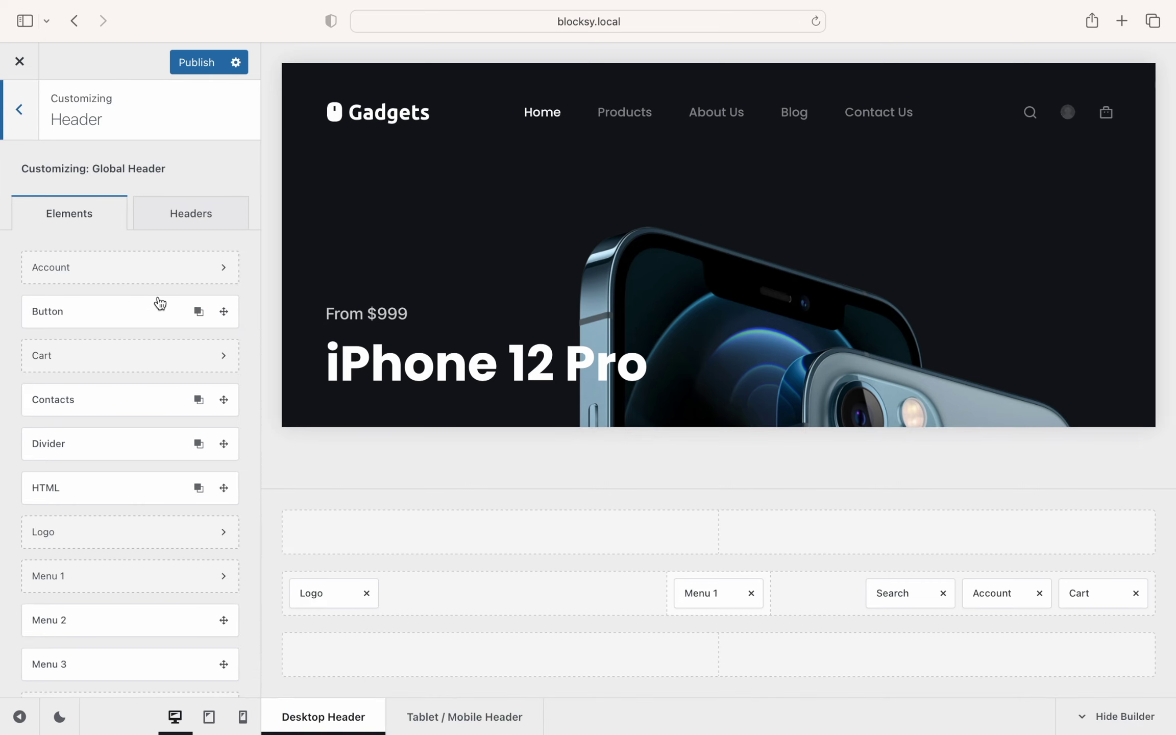
left_click(196, 278)
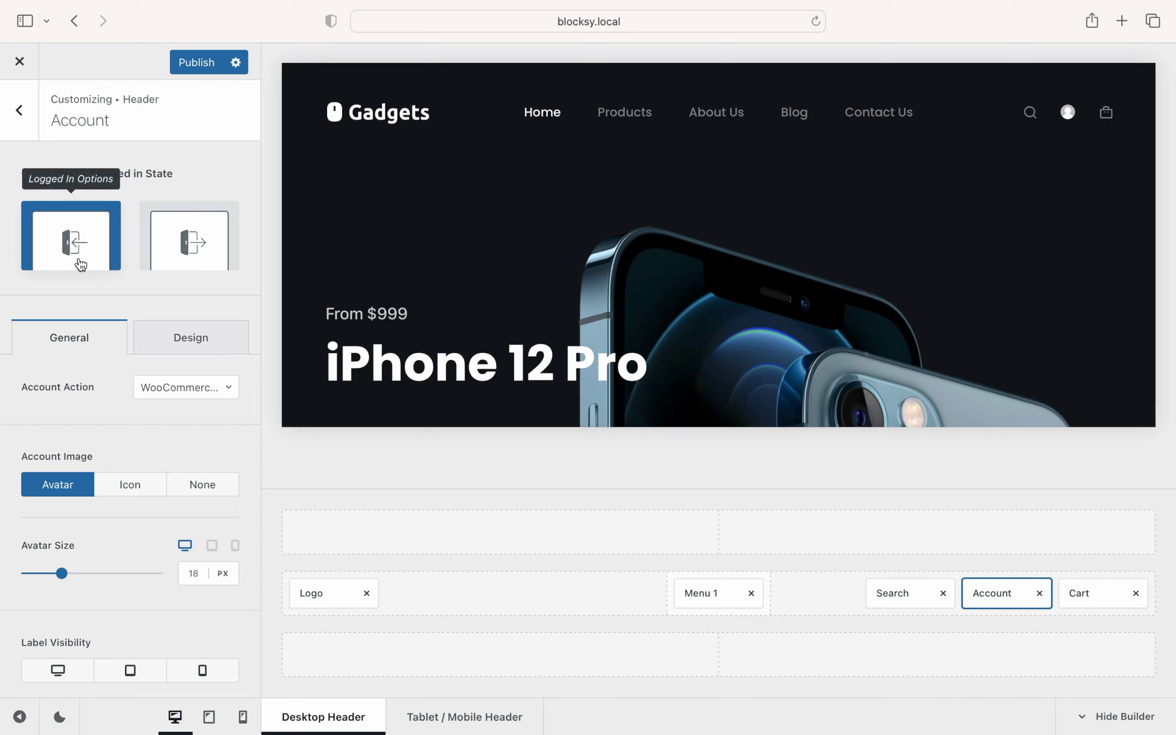
Step: Switch the Account element to Logged Out Options and leave Account Action at Modal
left_click(233, 262)
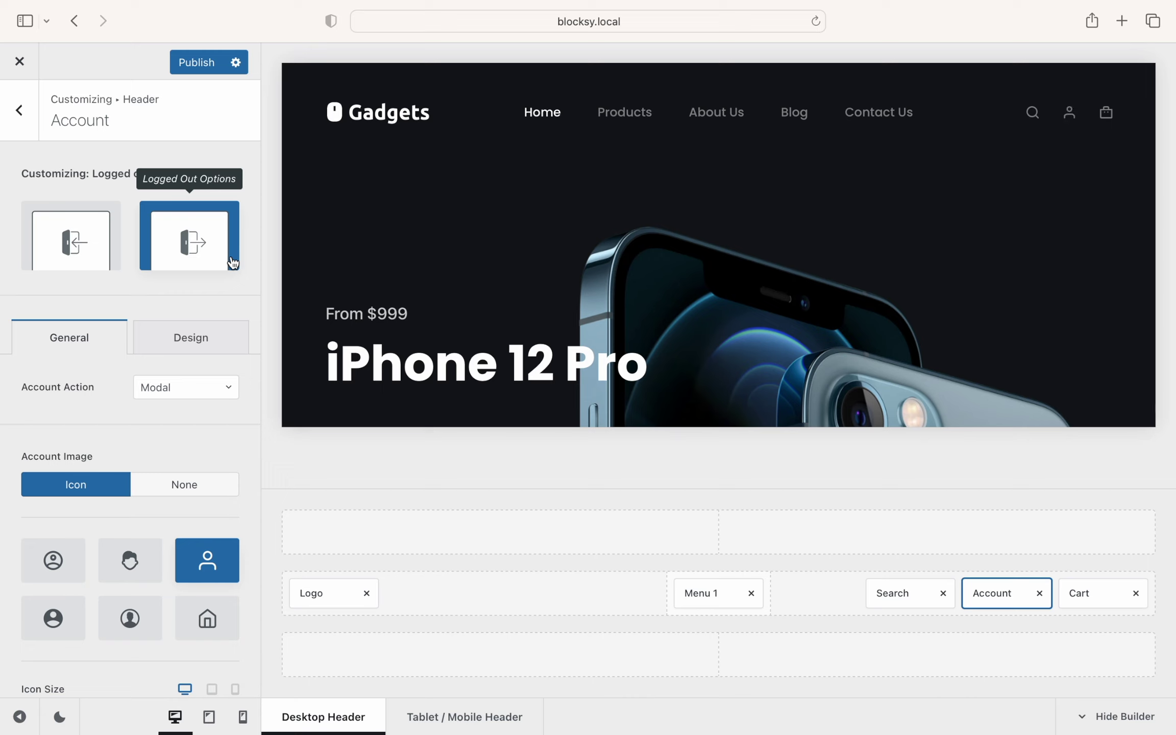
left_click(231, 395)
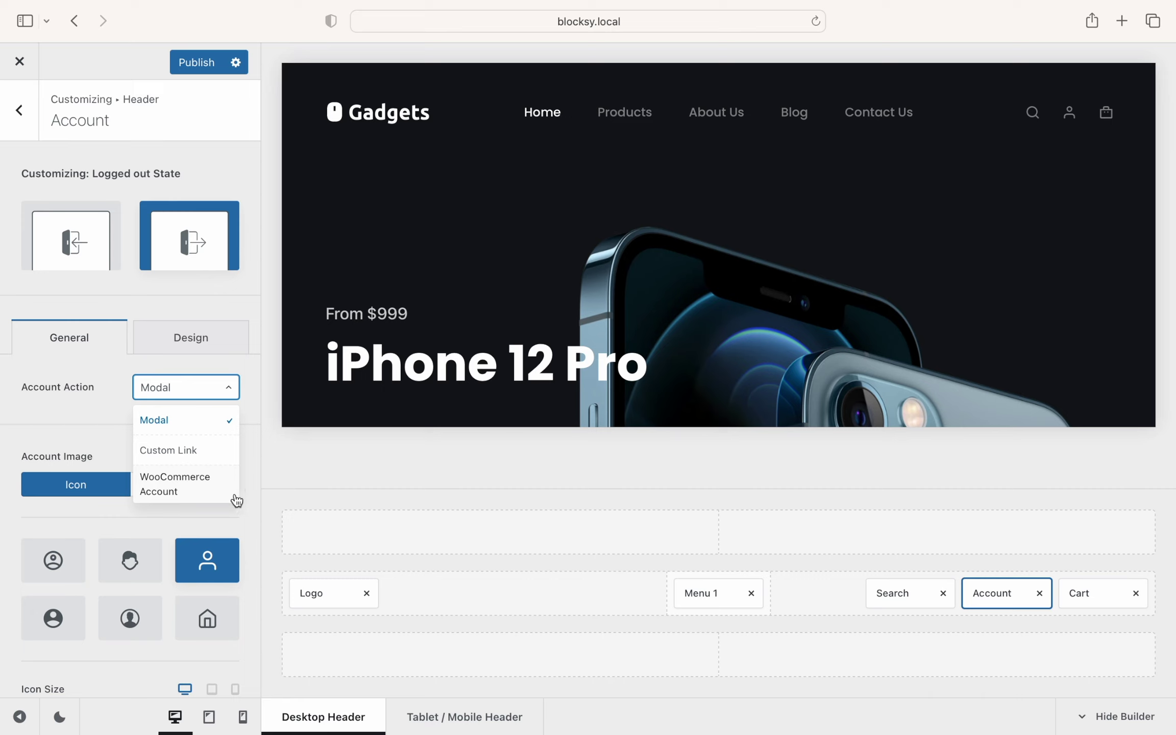
left_click(235, 397)
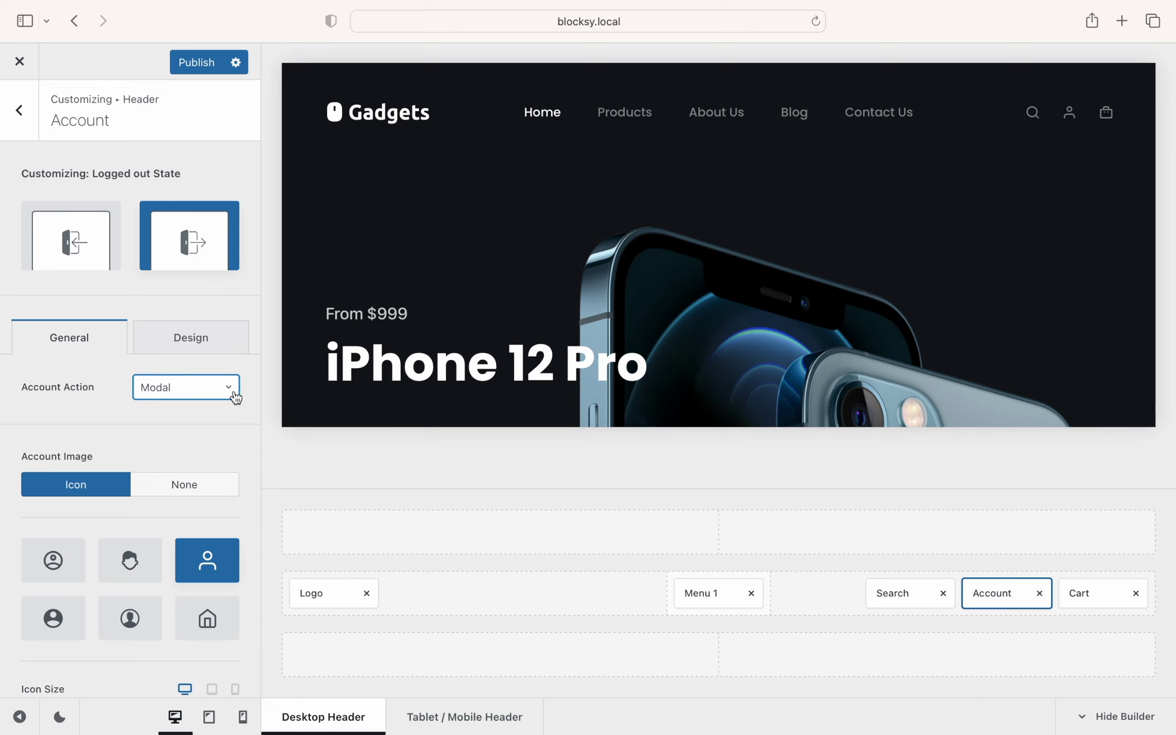
Step: Set the logged-in Account Action to Logout and publish the Customizer changes
left_click(105, 259)
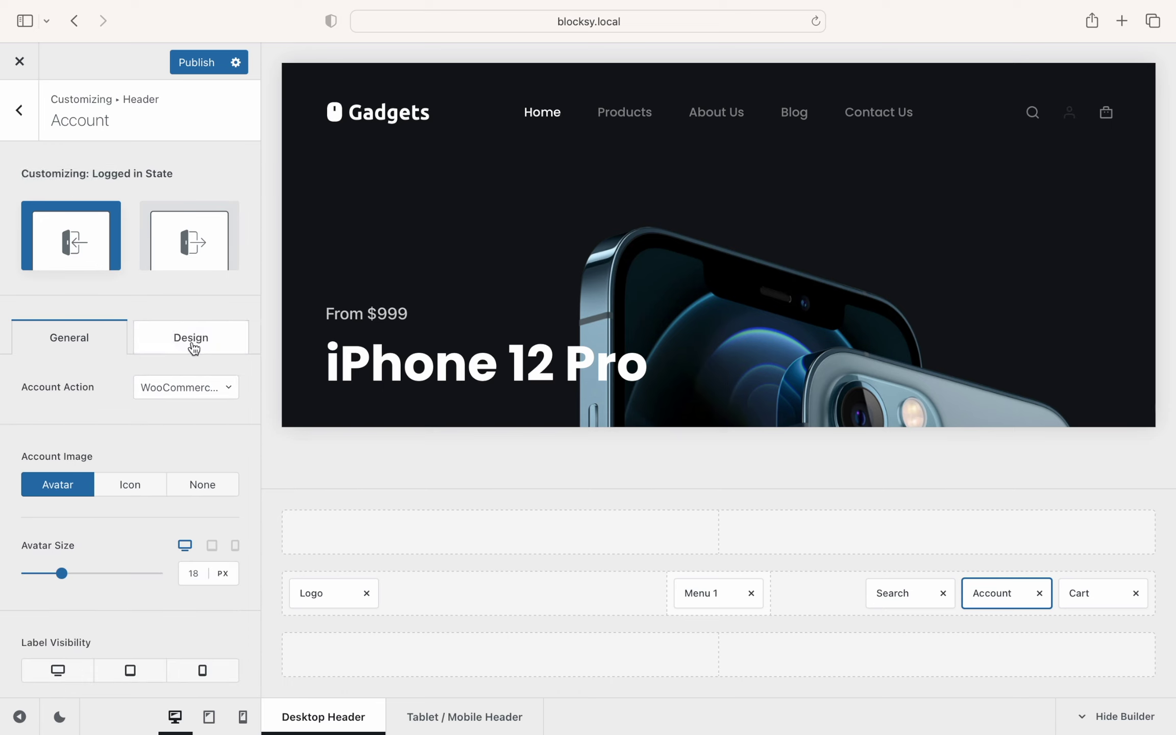
left_click(235, 391)
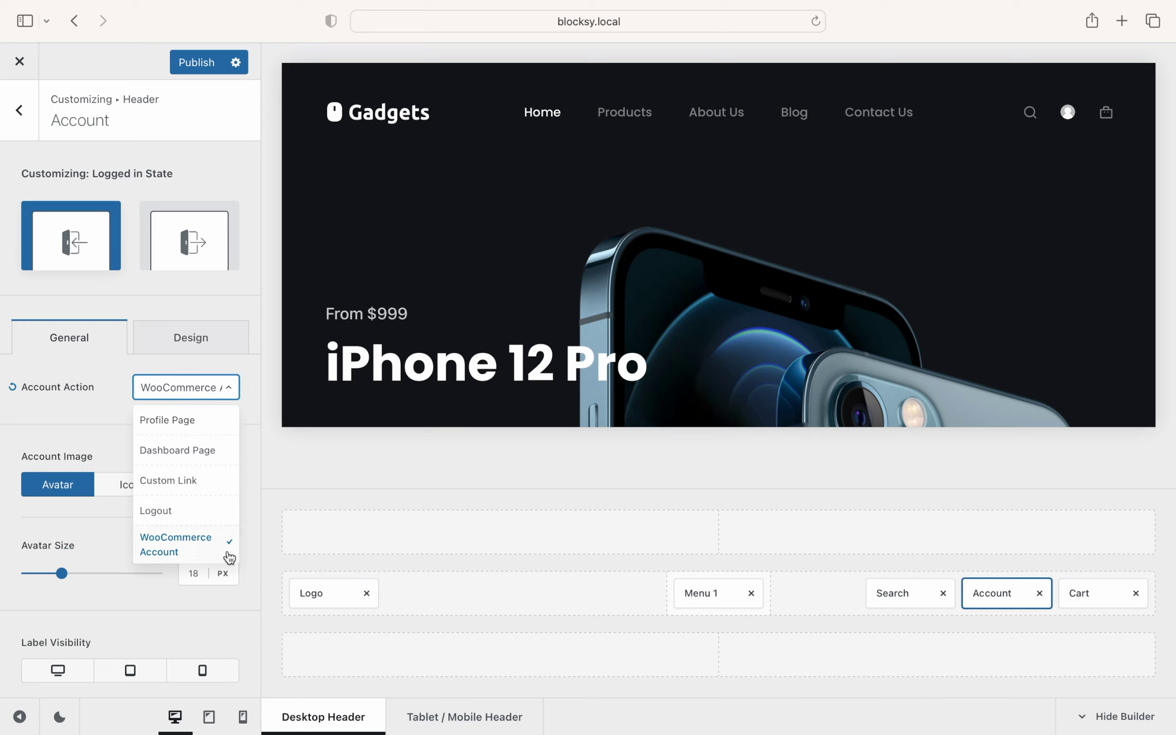
left_click(219, 513)
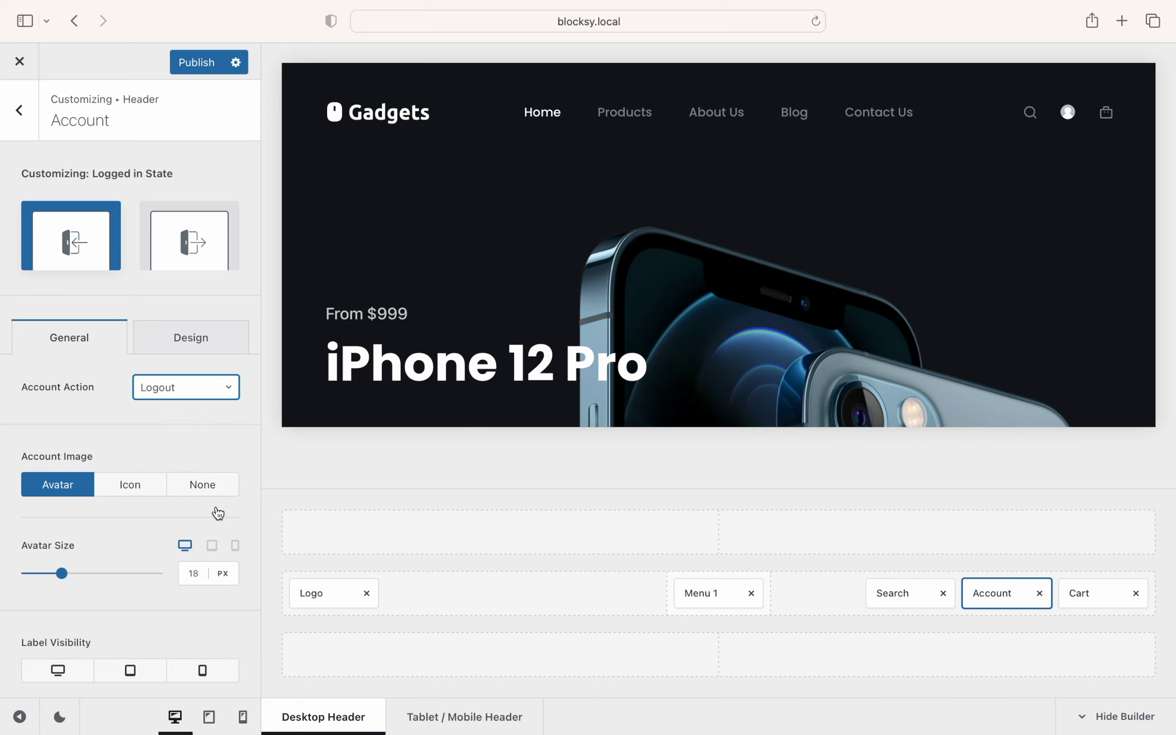
left_click(200, 70)
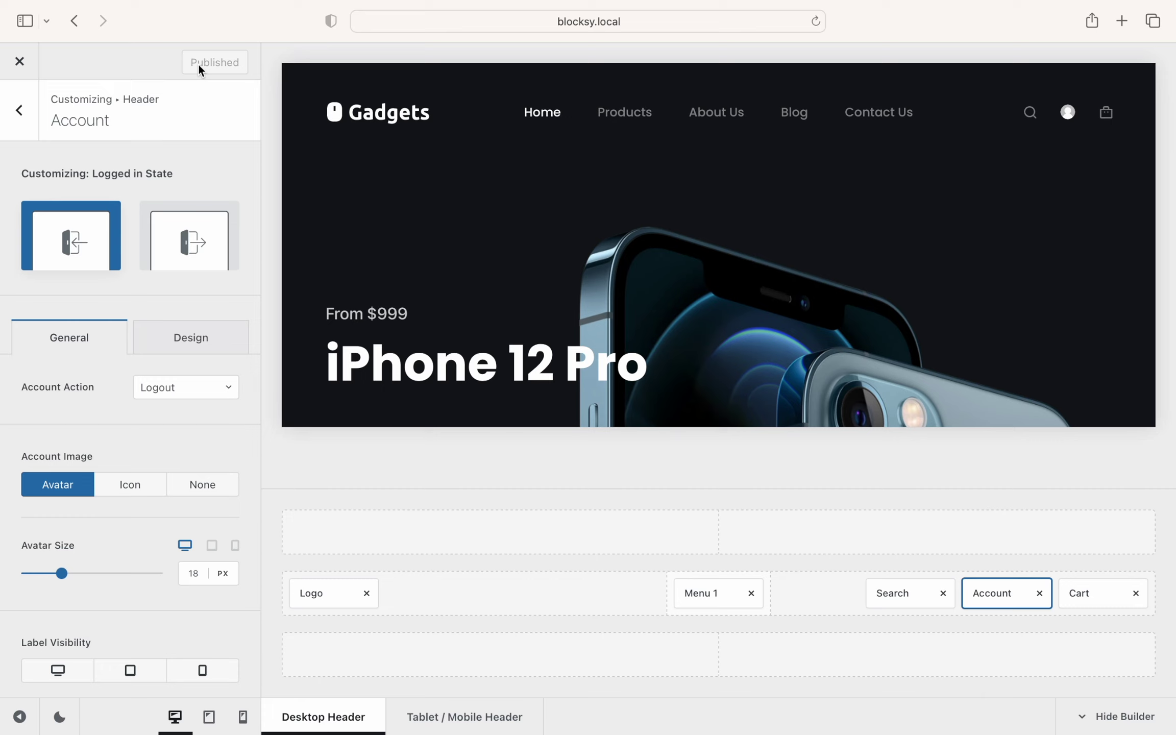
Step: Close the Customizer and go to the dashboard's Settings > General page
left_click(31, 71)
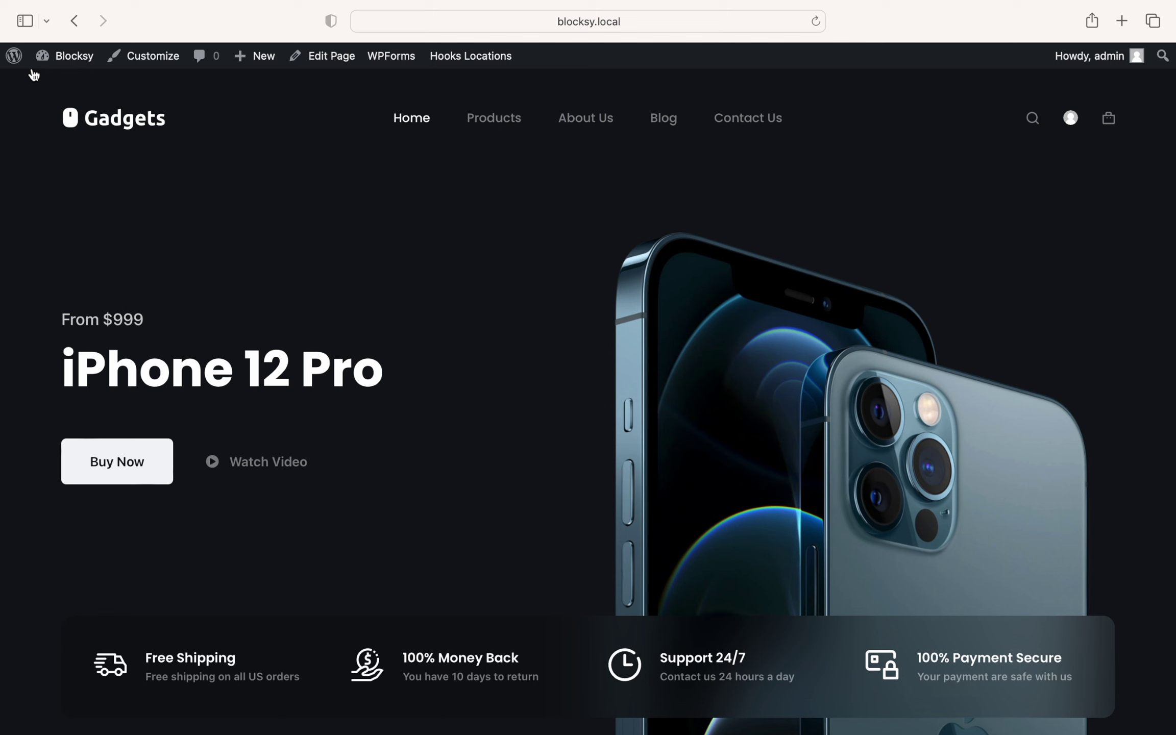
left_click(71, 65)
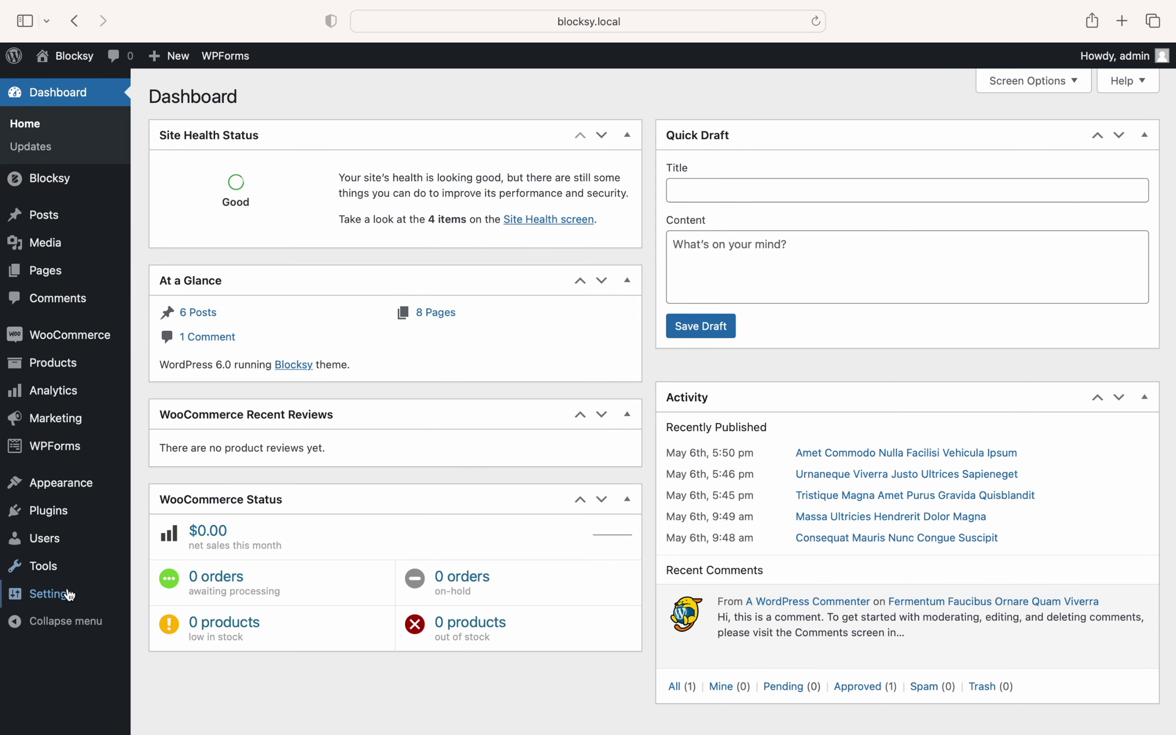
left_click(69, 595)
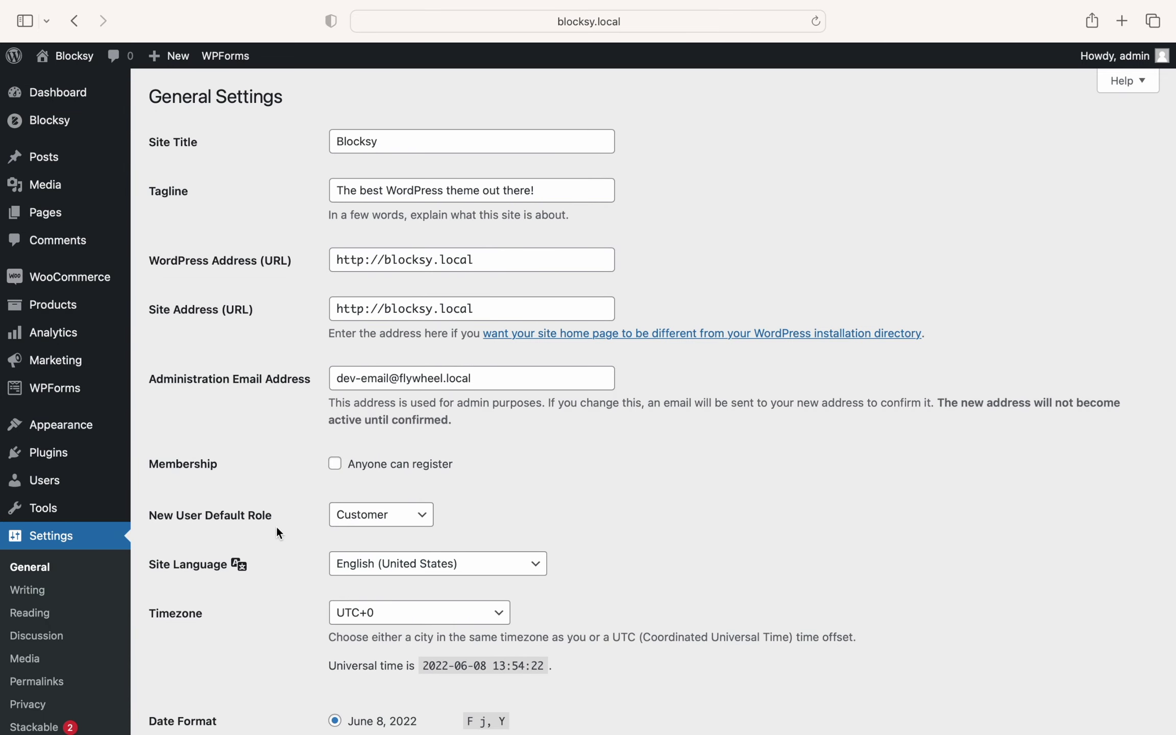
Step: Enable Anyone can register with Customer as default role, save, and visit the site
left_click(425, 471)
left_click(417, 518)
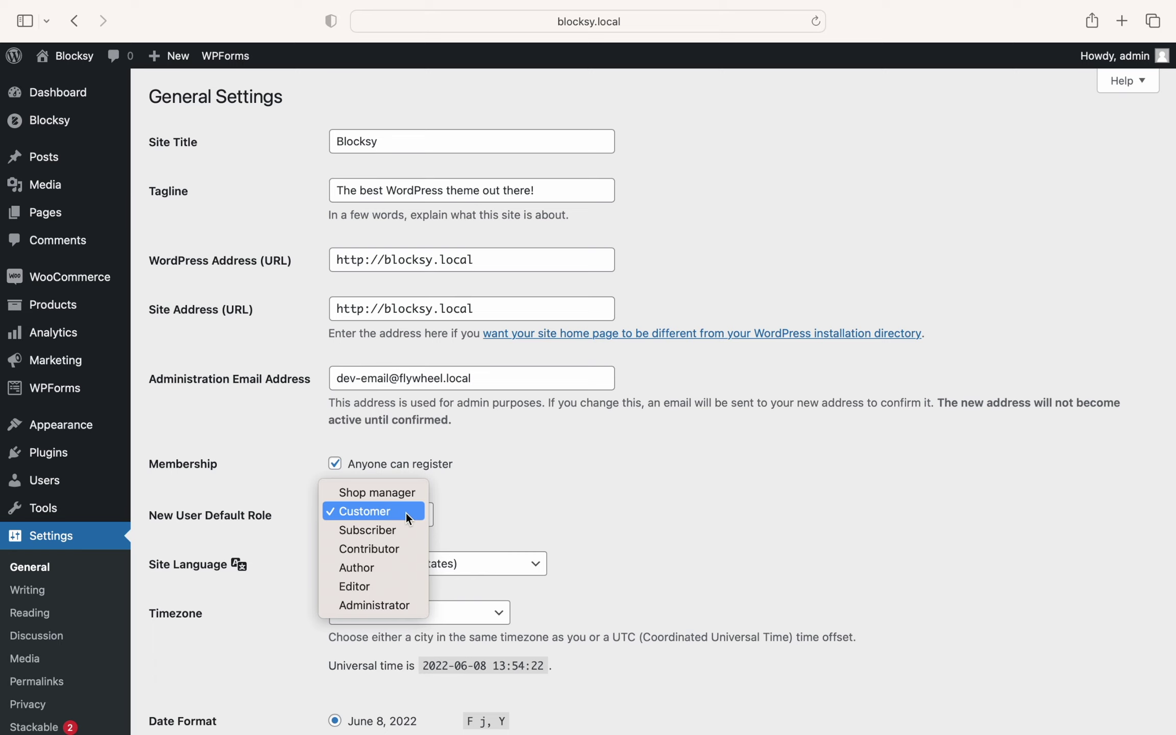
left_click(407, 512)
scroll(502, 509, "down", 10)
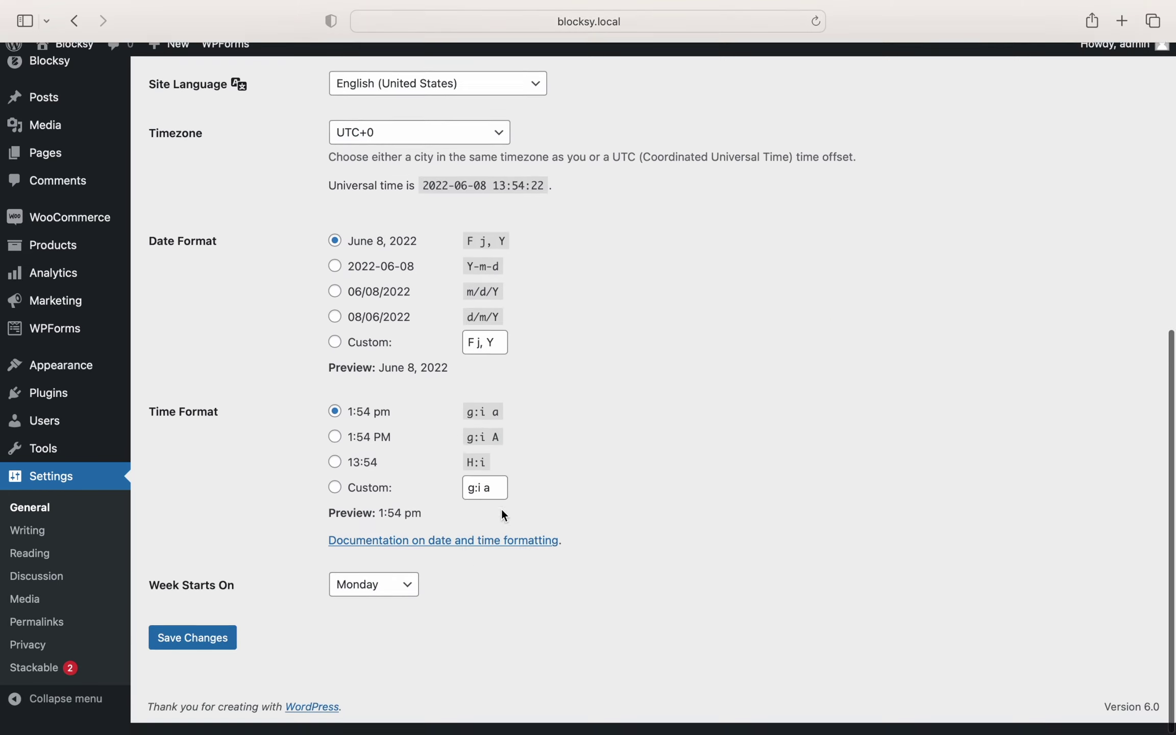
left_click(225, 659)
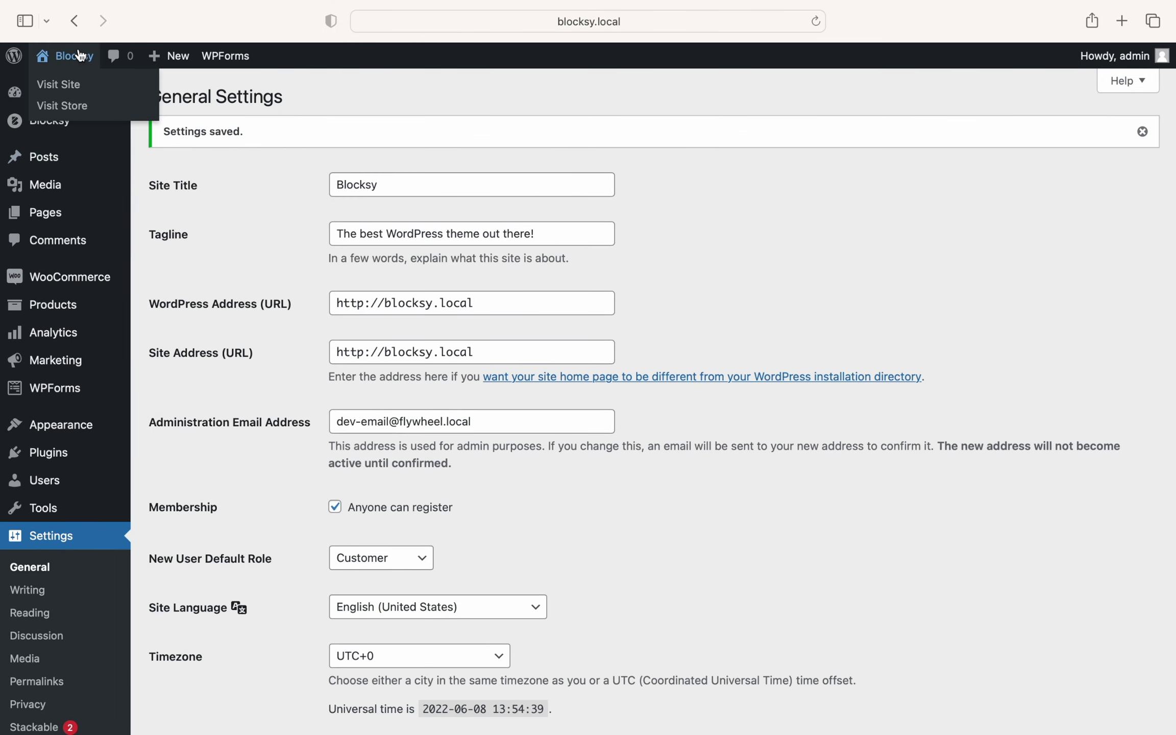
left_click(79, 53)
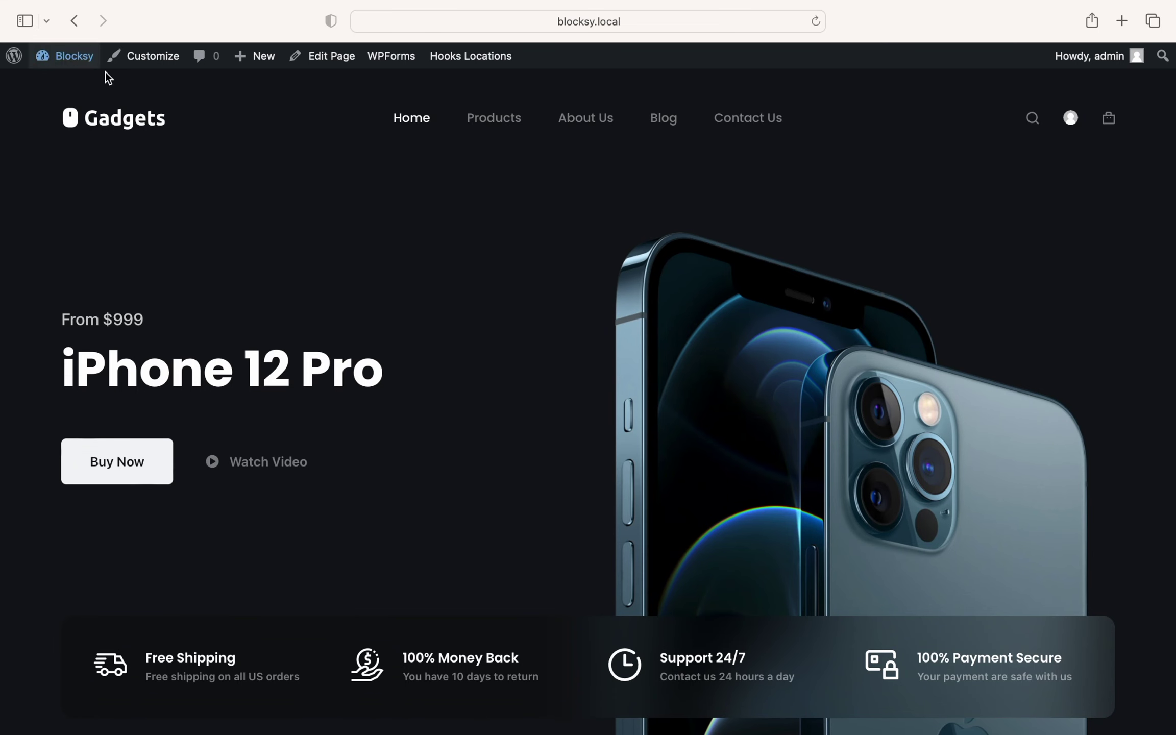
Step: Log out via the header account link, reopen the account modal and show its Sign Up form
left_click(1071, 120)
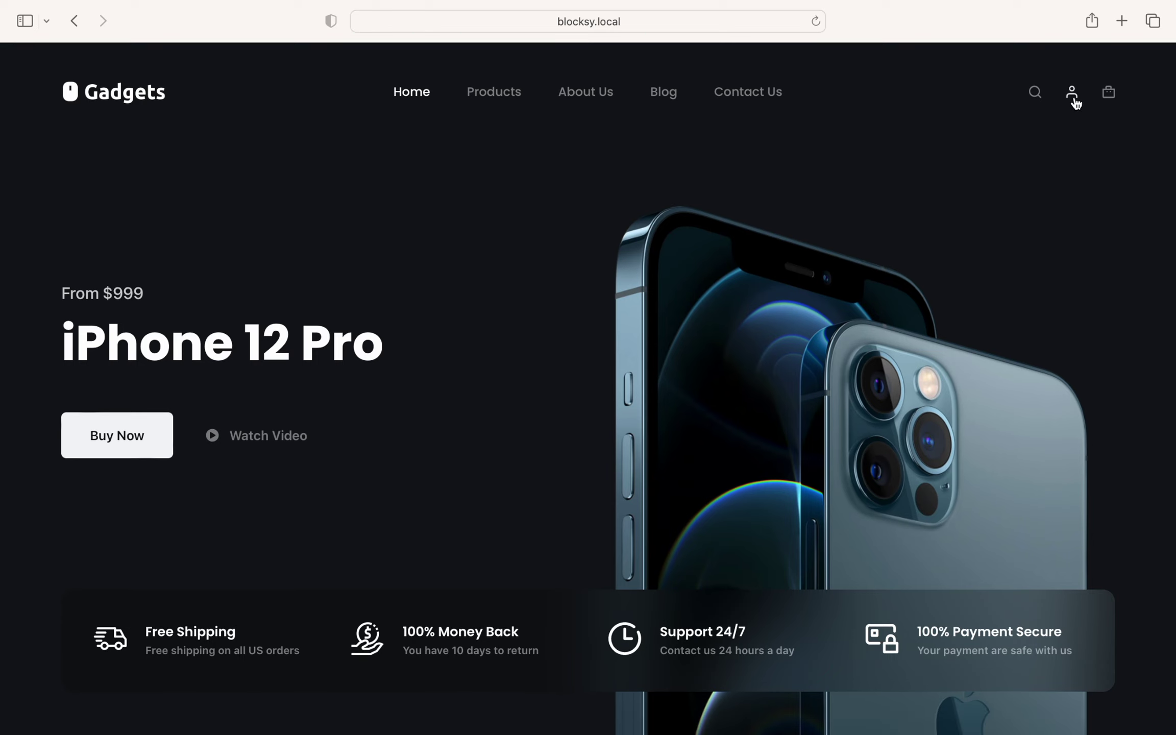
left_click(1076, 102)
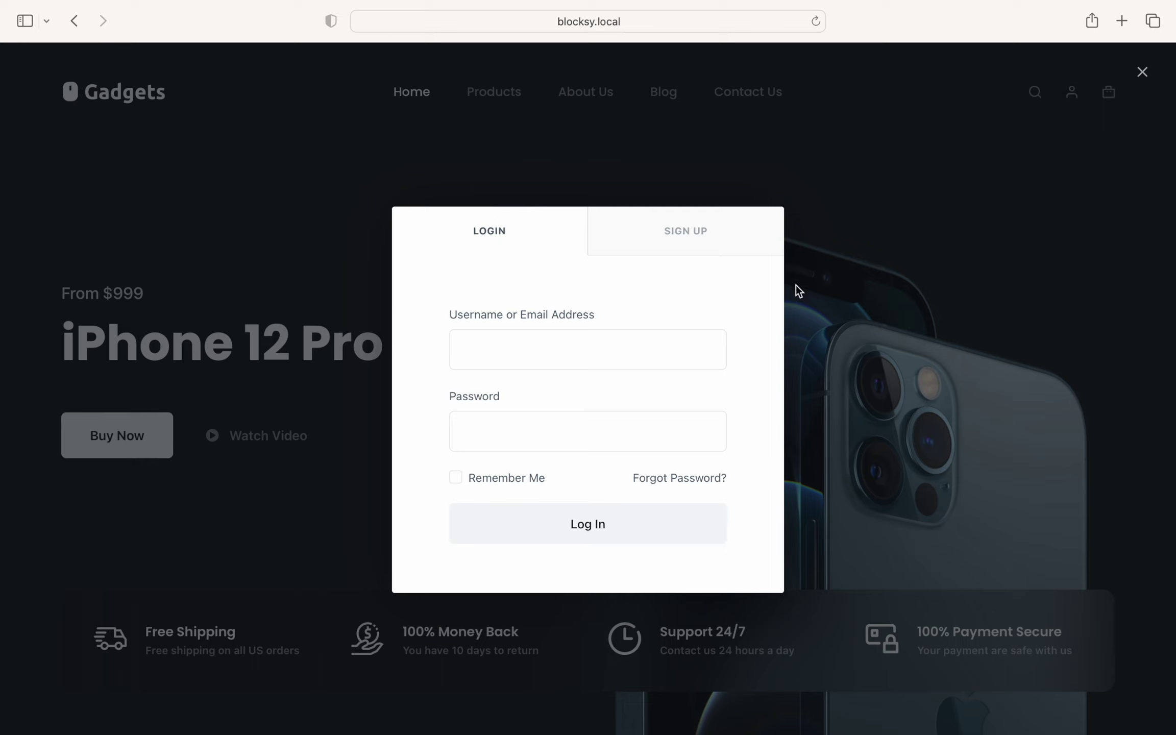
left_click(725, 256)
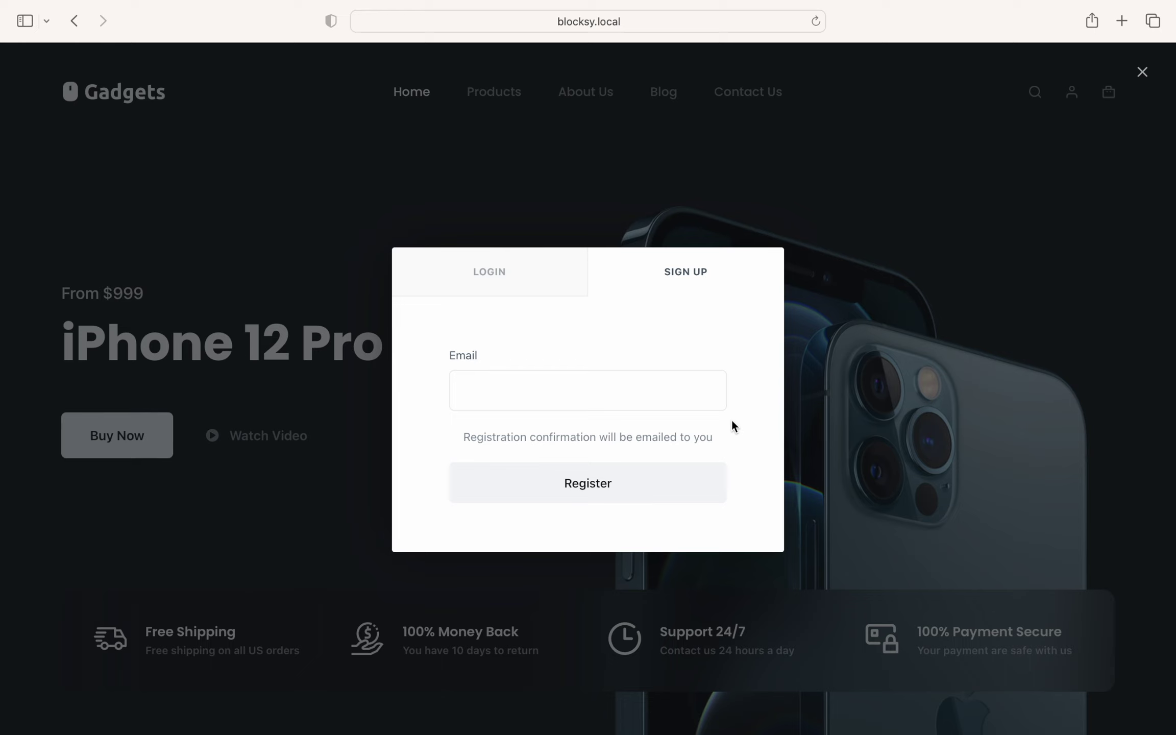
Step: Log in through the modal as admin with the account password, staying remembered
left_click(547, 289)
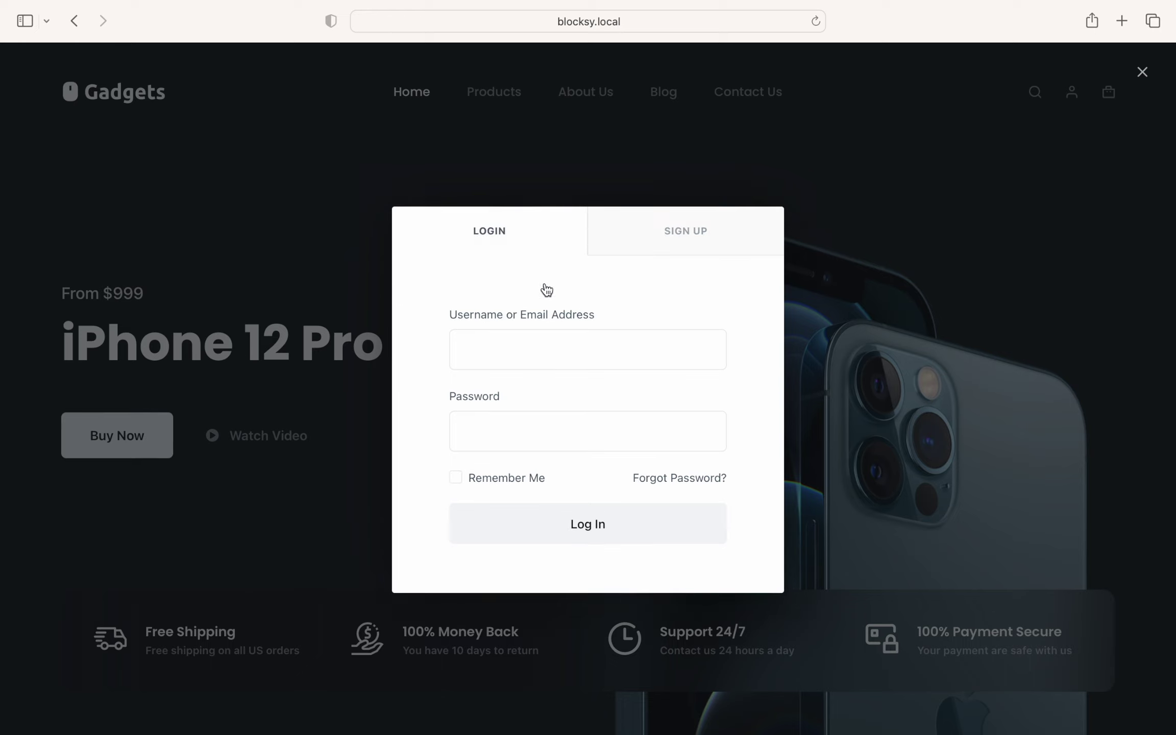
left_click(569, 341)
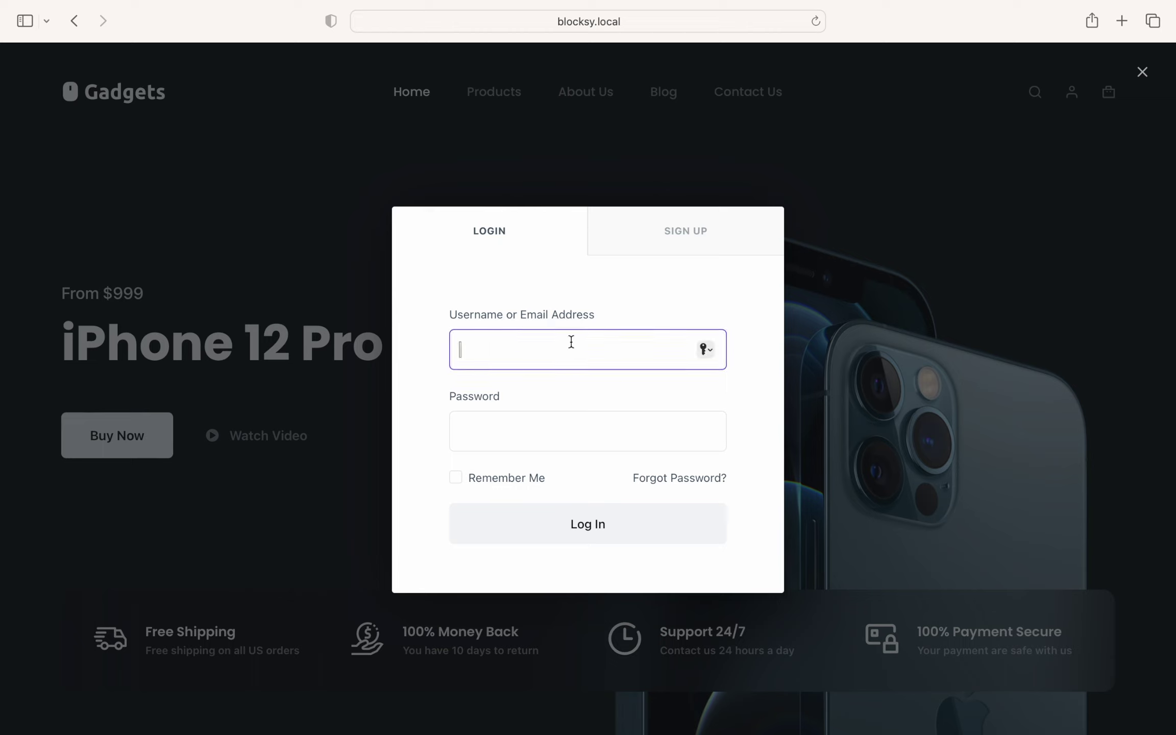
type("admin")
key("Tab")
type("admin123456")
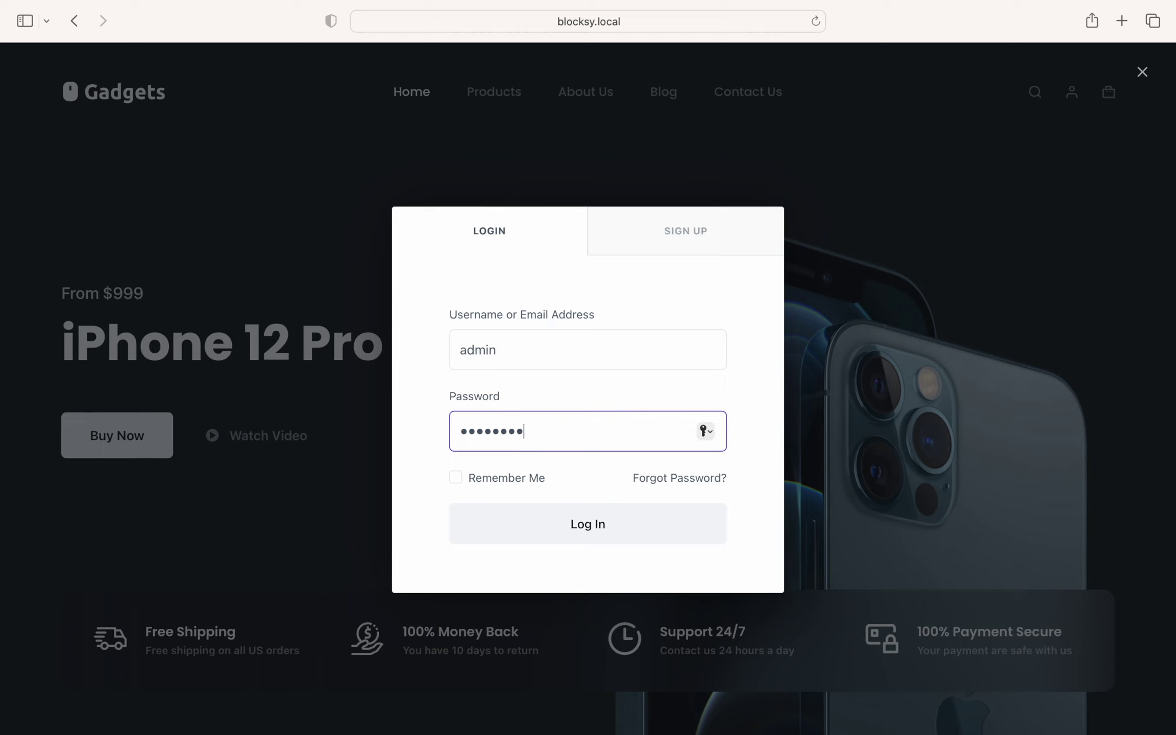
left_click(535, 479)
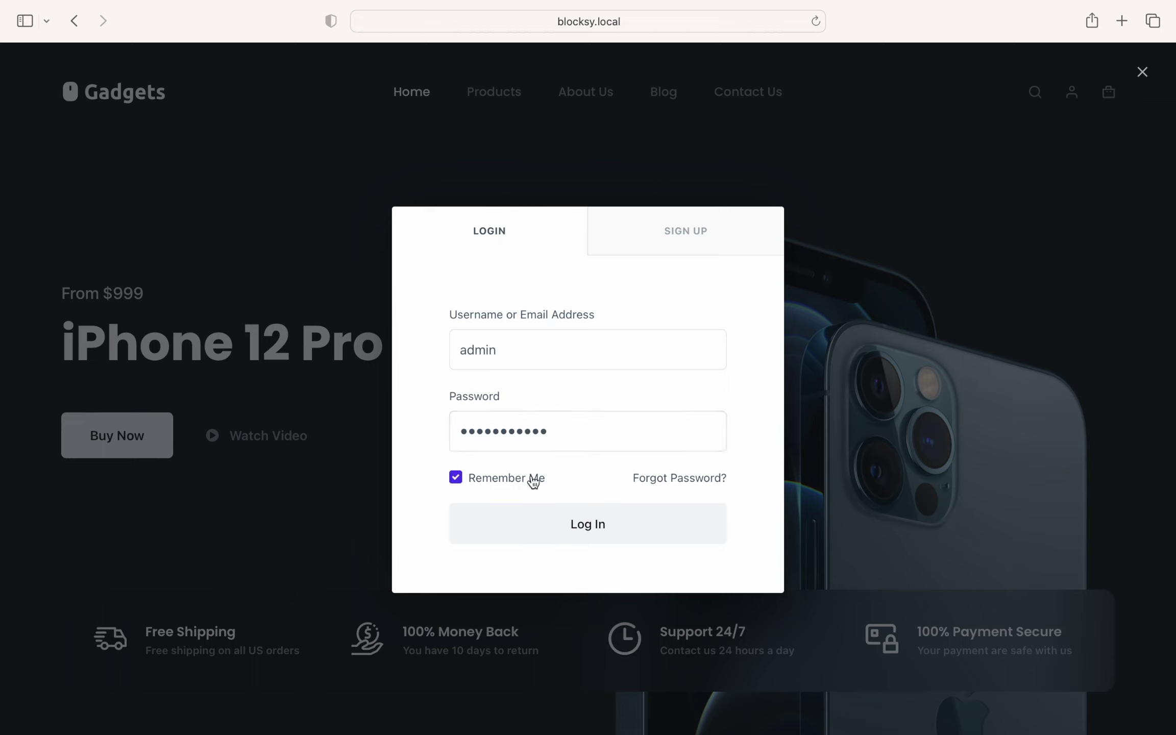
left_click(652, 528)
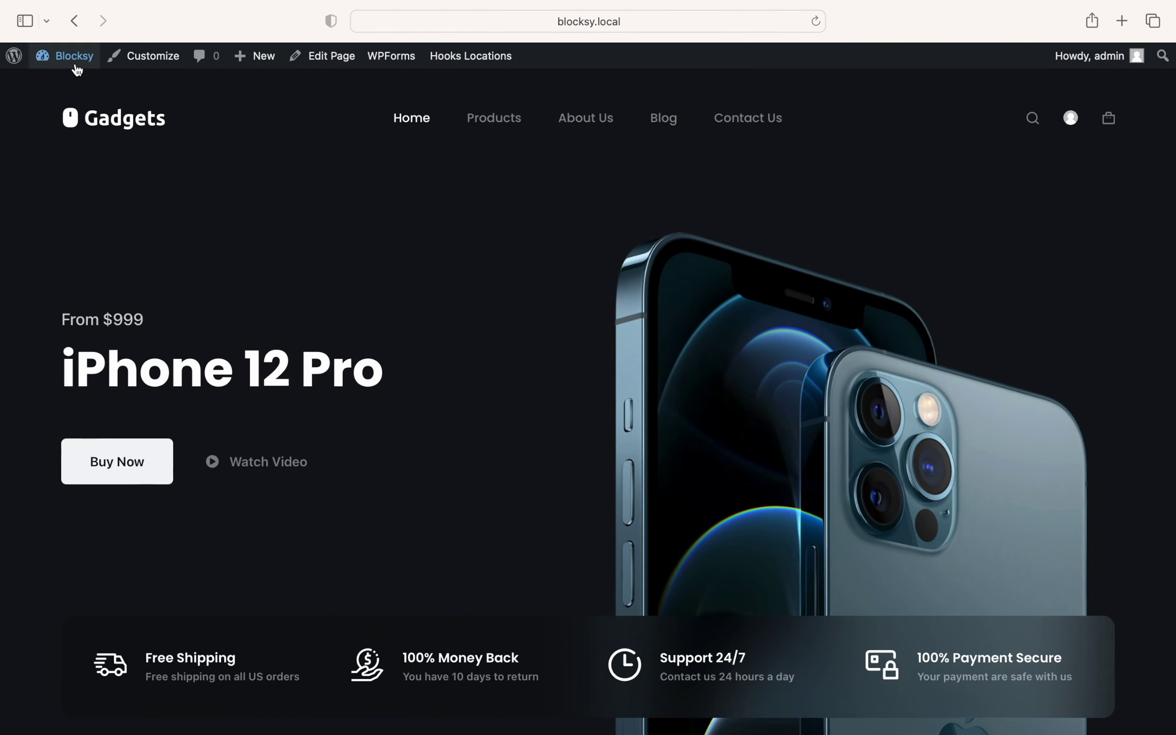
Step: Go to WooCommerce Settings and open the Accounts & Privacy tab
left_click(76, 66)
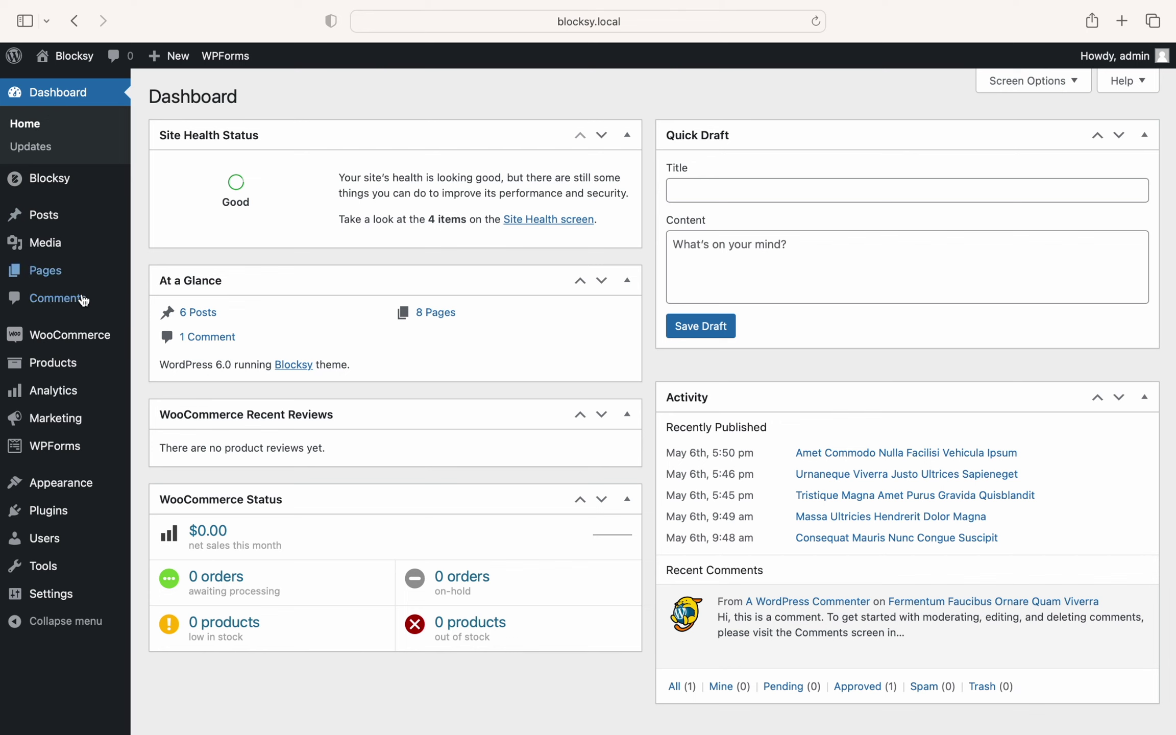
mouse_move(97, 338)
left_click(228, 457)
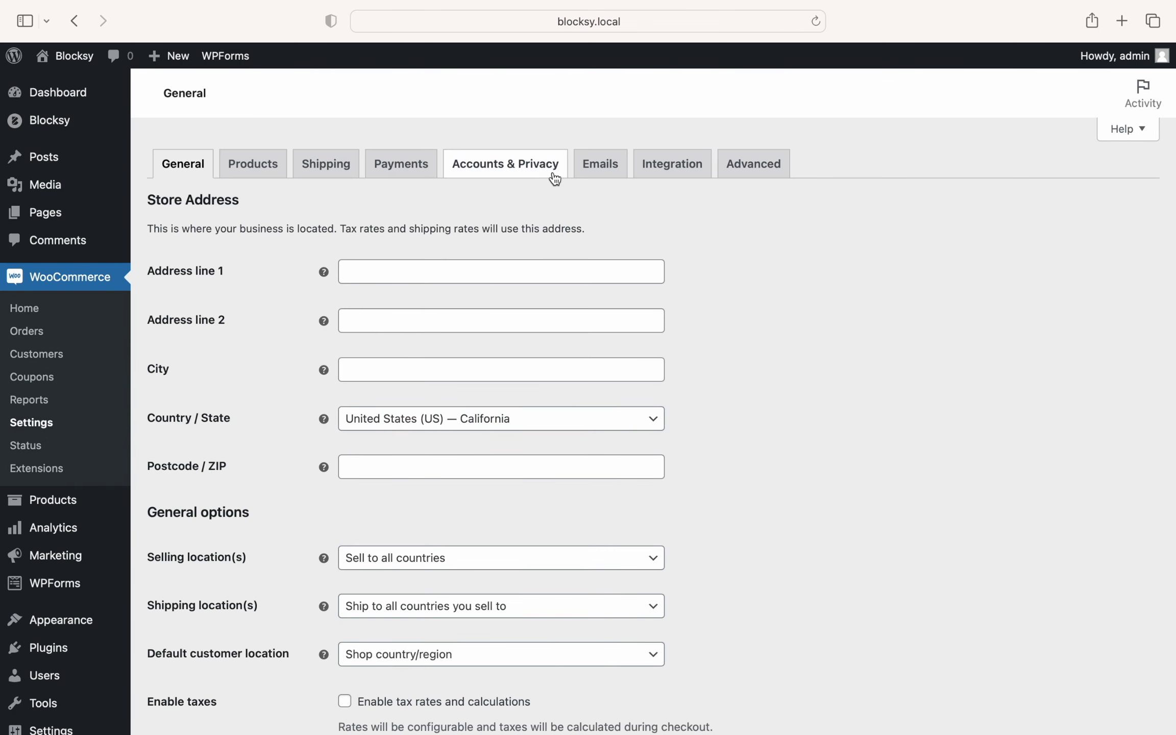
left_click(557, 176)
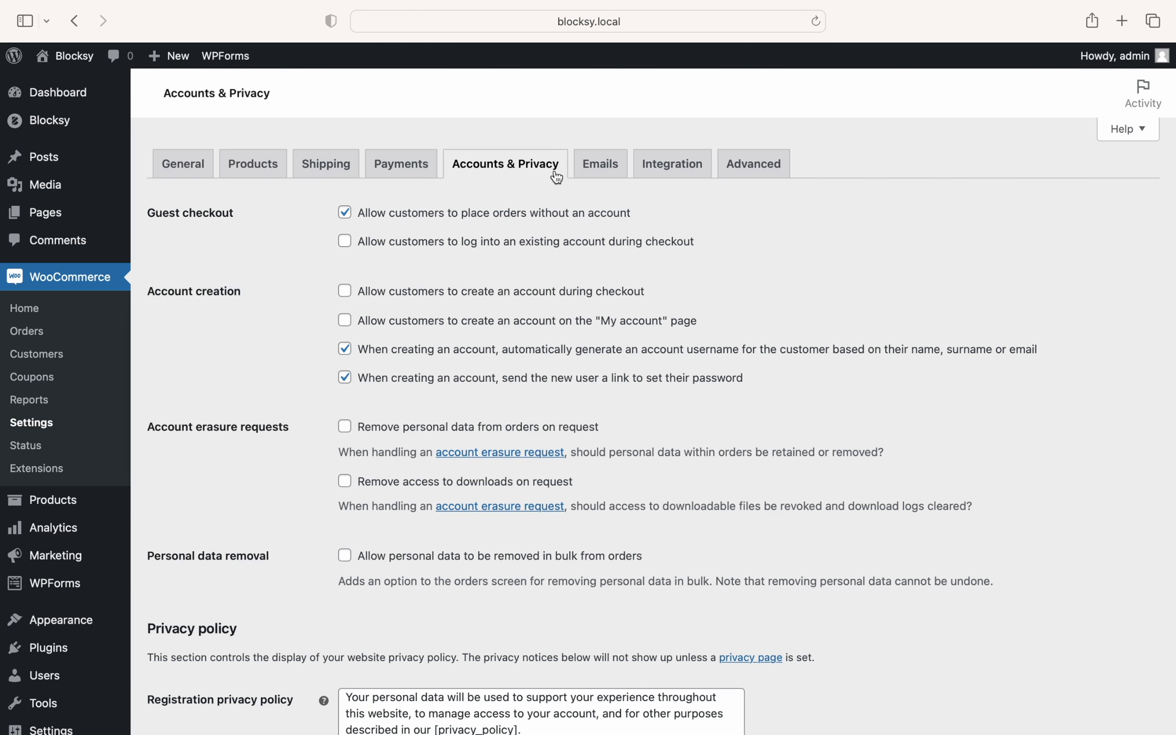
Step: Turn off auto-generated usernames and password-setup links, then save the changes
left_click(347, 352)
left_click(349, 382)
scroll(276, 398, "down", 10)
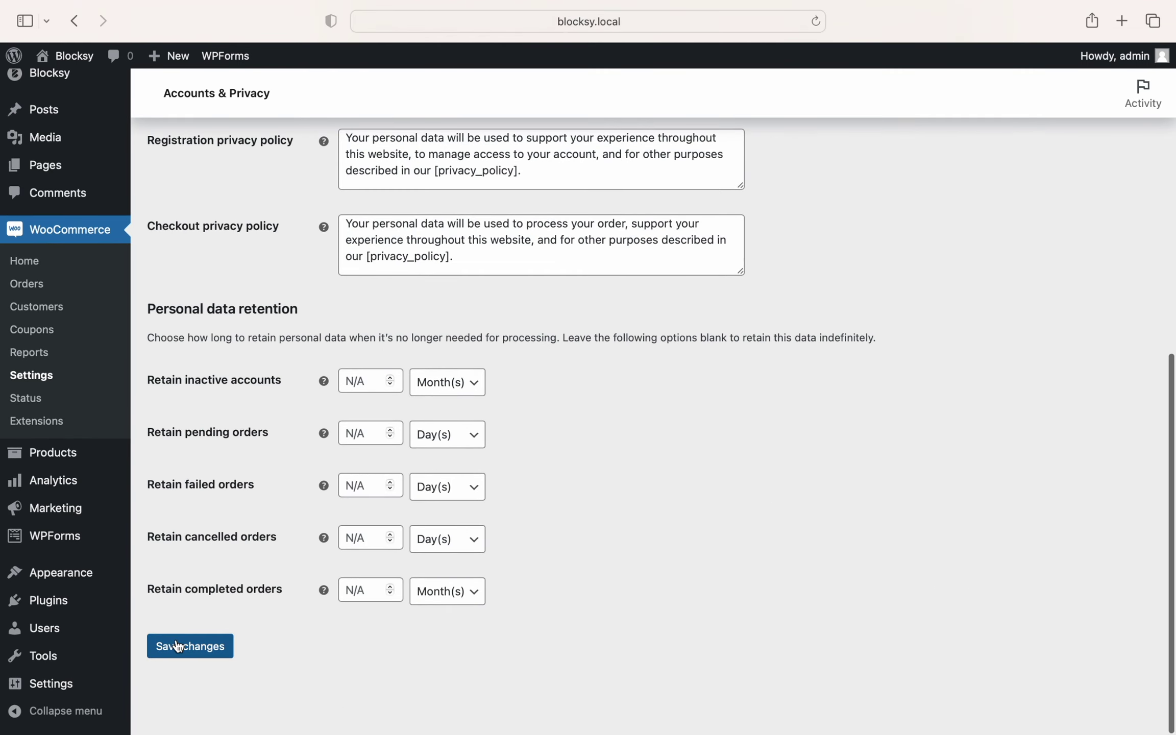
left_click(177, 646)
left_click(74, 58)
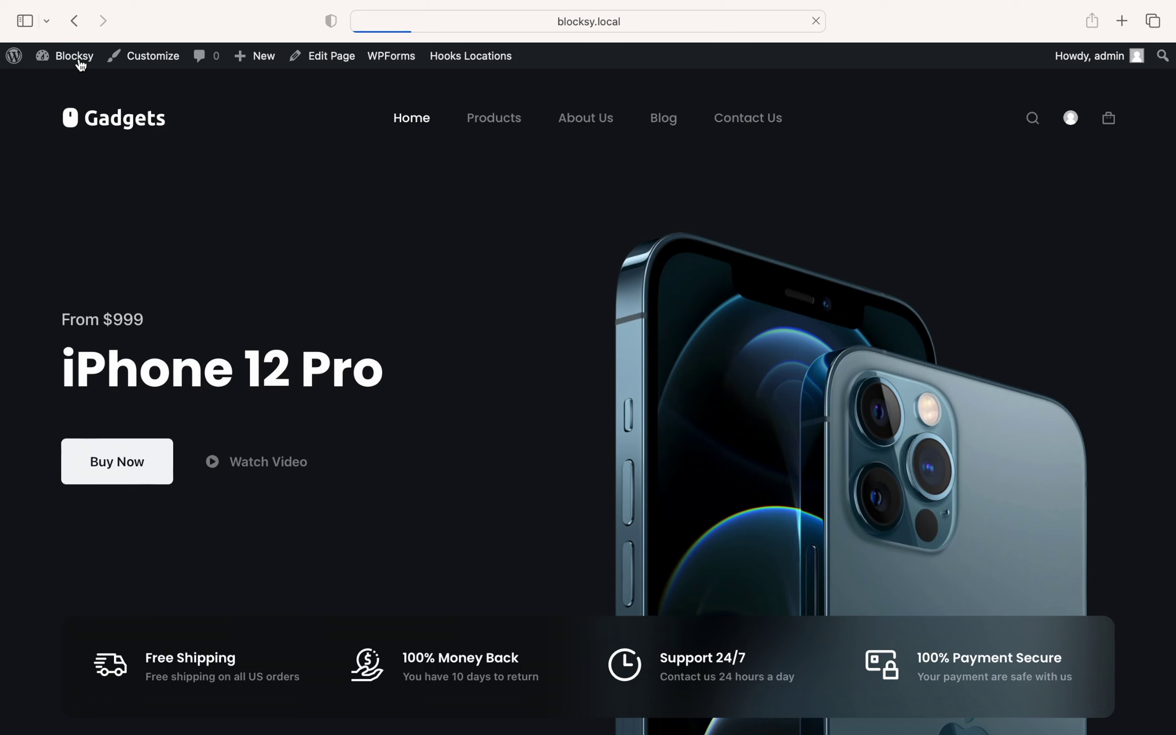
scroll(1072, 108, "down", 1)
left_click(1072, 92)
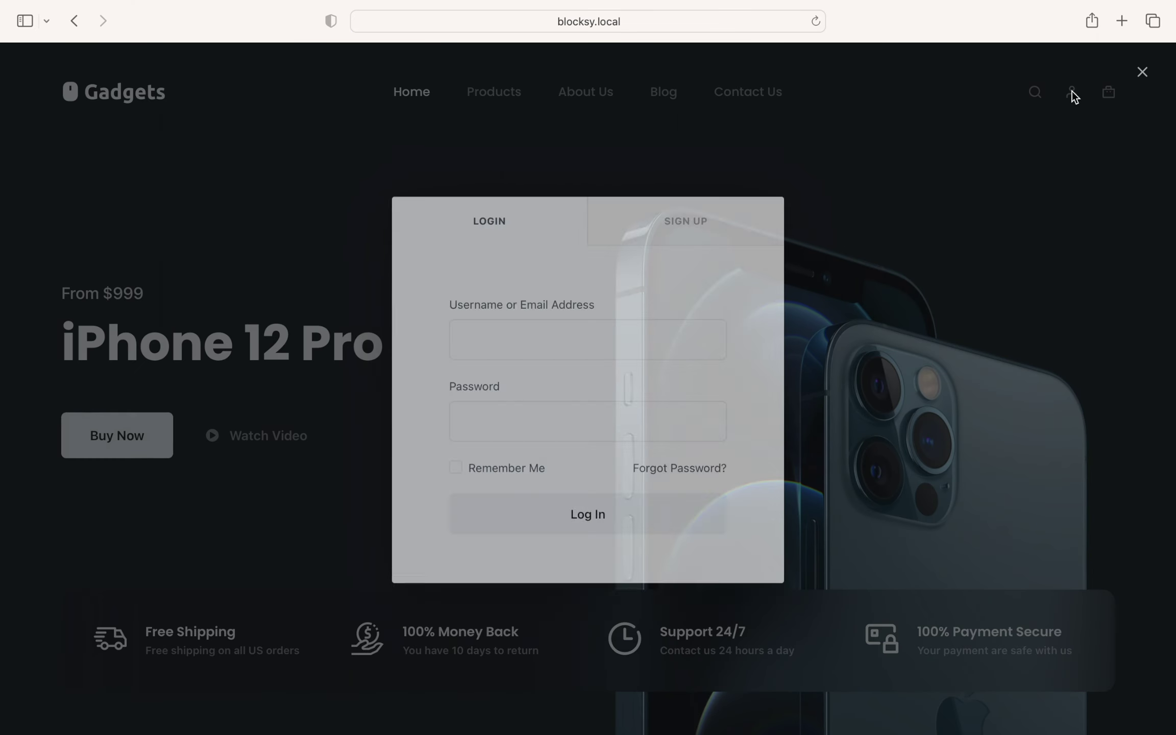
left_click(754, 236)
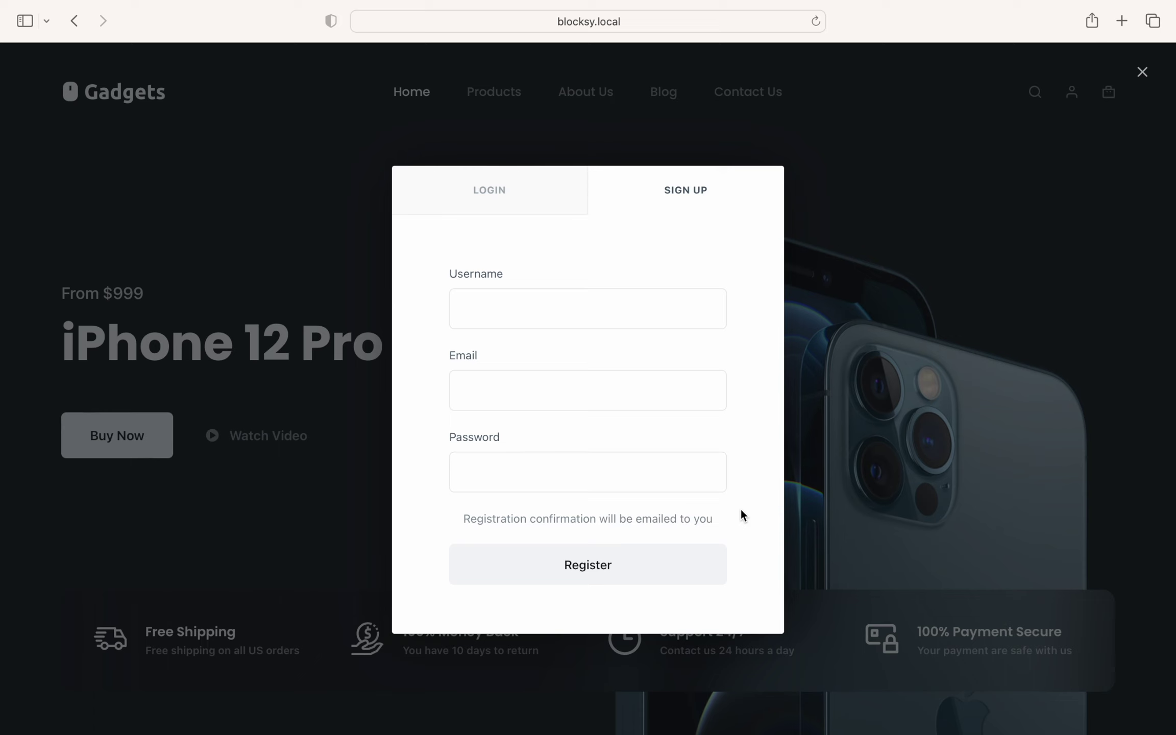
left_click(898, 436)
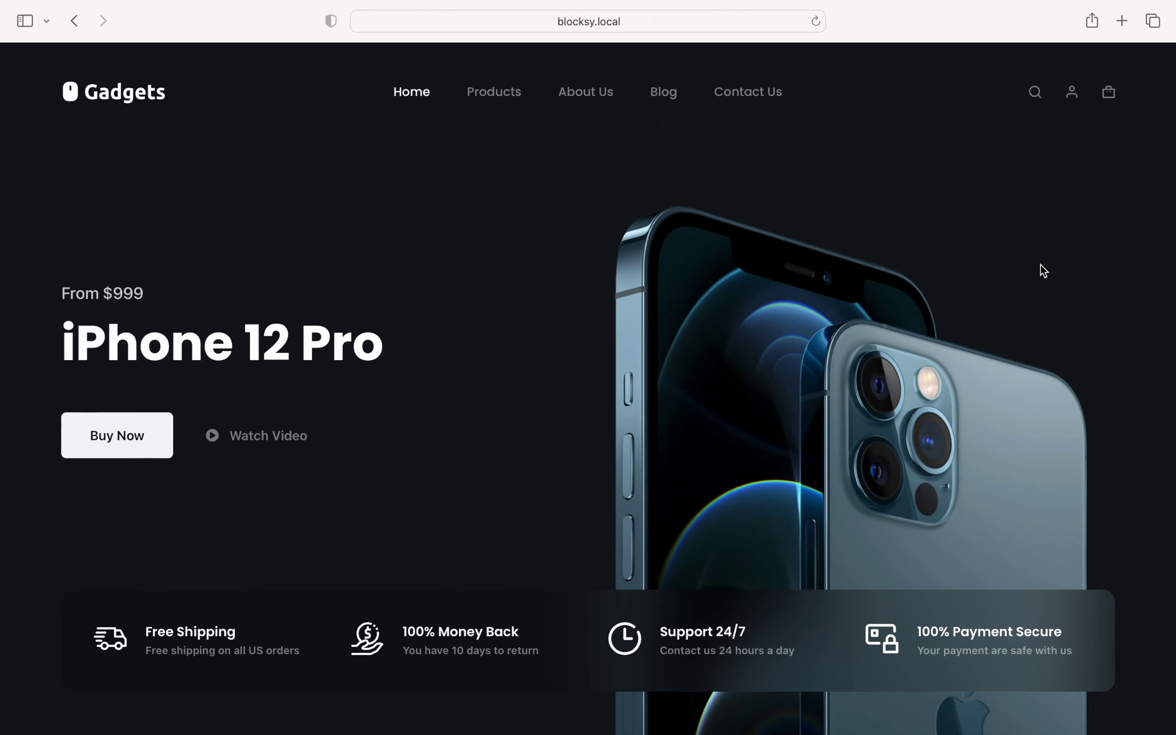
Step: Log in through the account modal as admin with the account password, staying remembered
left_click(1072, 100)
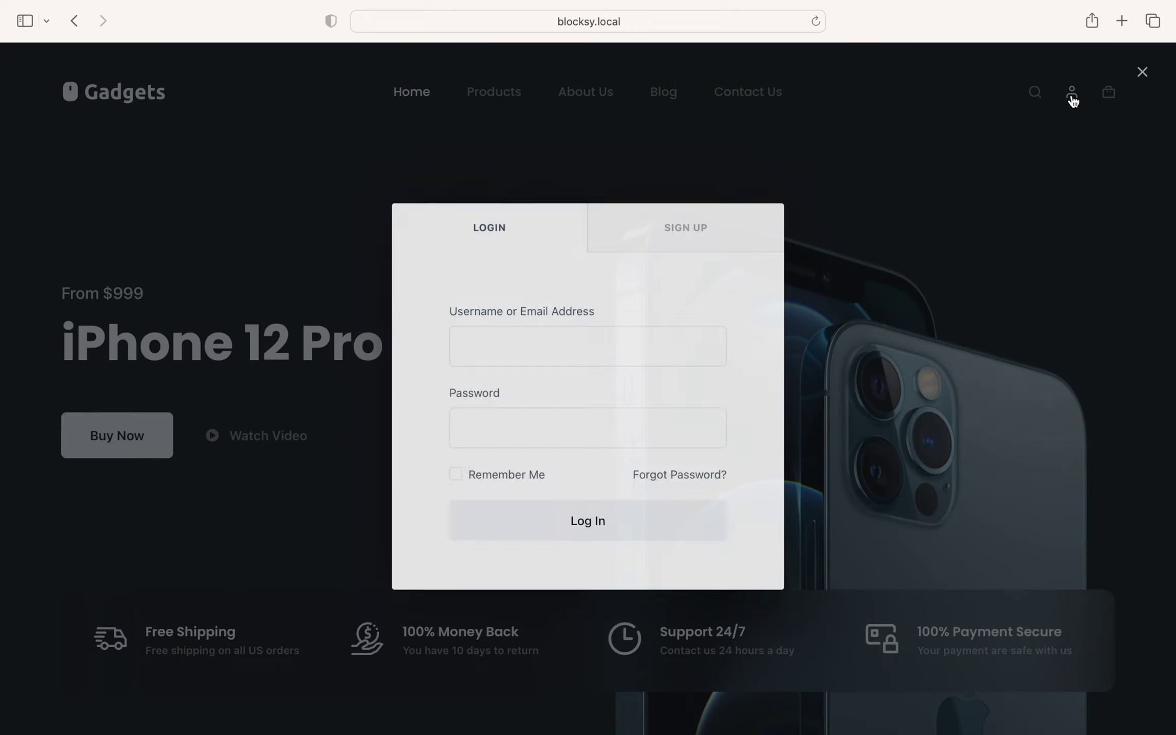
left_click(651, 351)
type("admin")
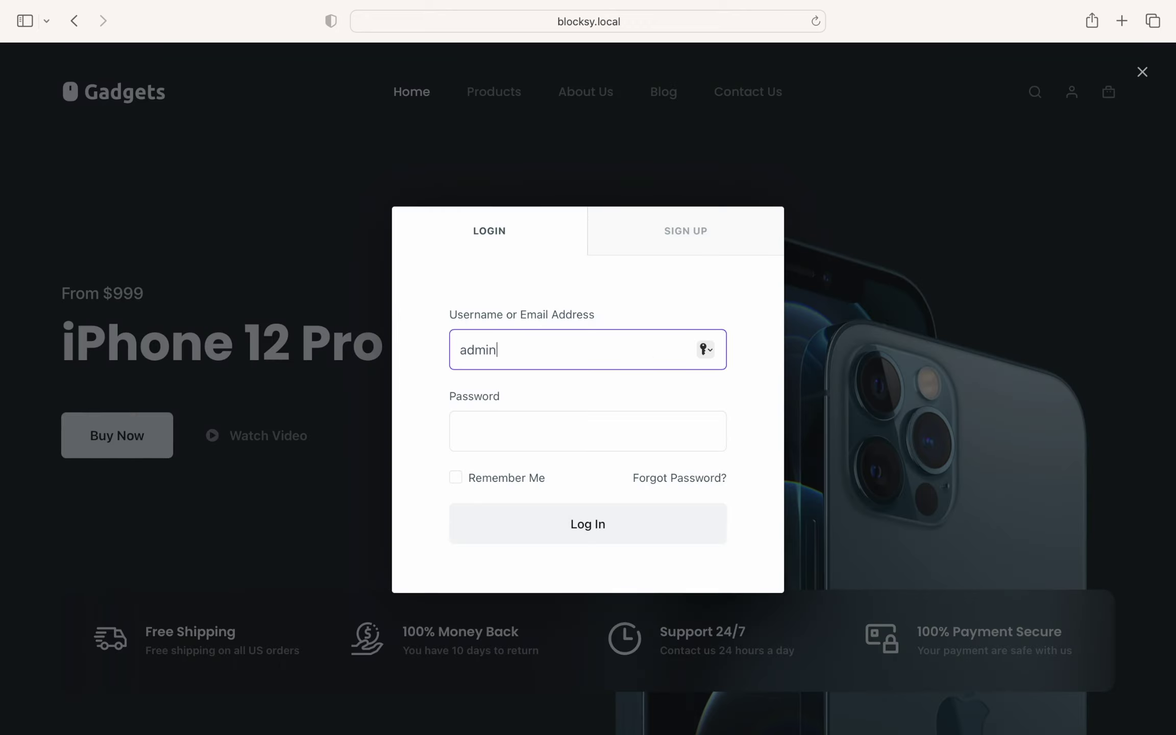
key("Tab")
type("•••••••••••")
left_click(533, 483)
left_click(649, 524)
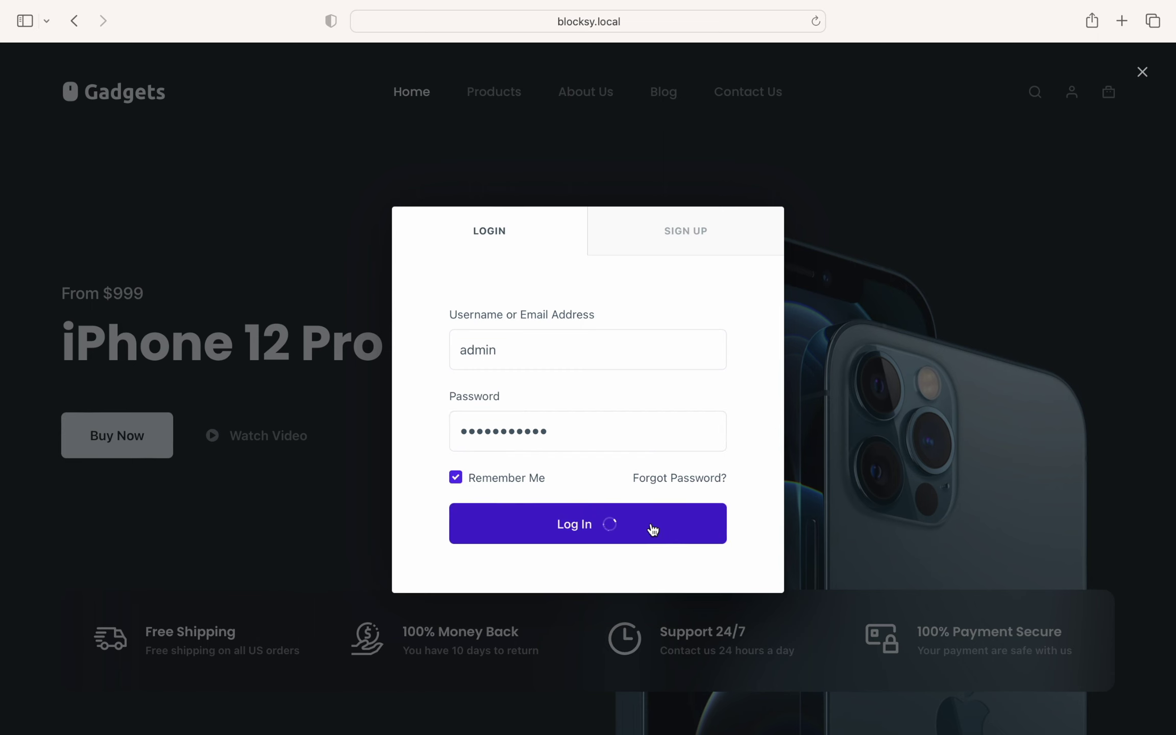
Step: Activate the Nextend Social Login plugin from the dashboard's Plugins list
left_click(67, 76)
left_click(49, 453)
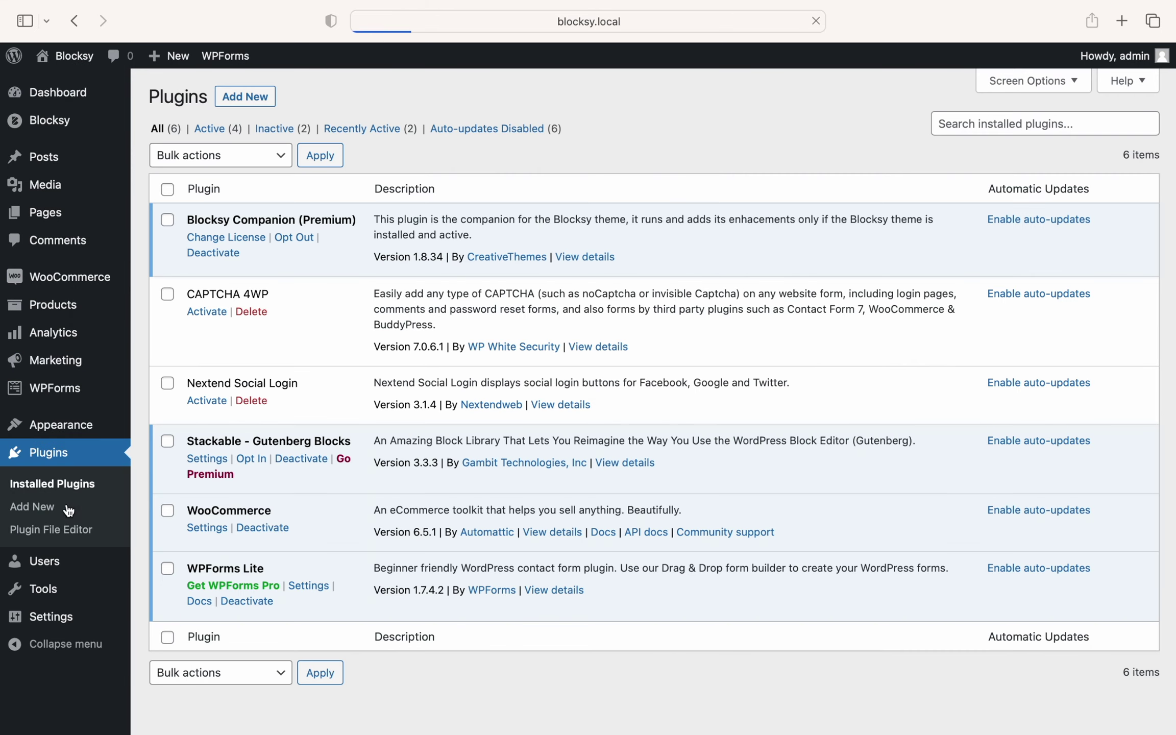
left_click(202, 401)
Step: Reload the front-end homepage, check the login modal's reCAPTCHA and Twitter options, then close it
left_click(72, 55)
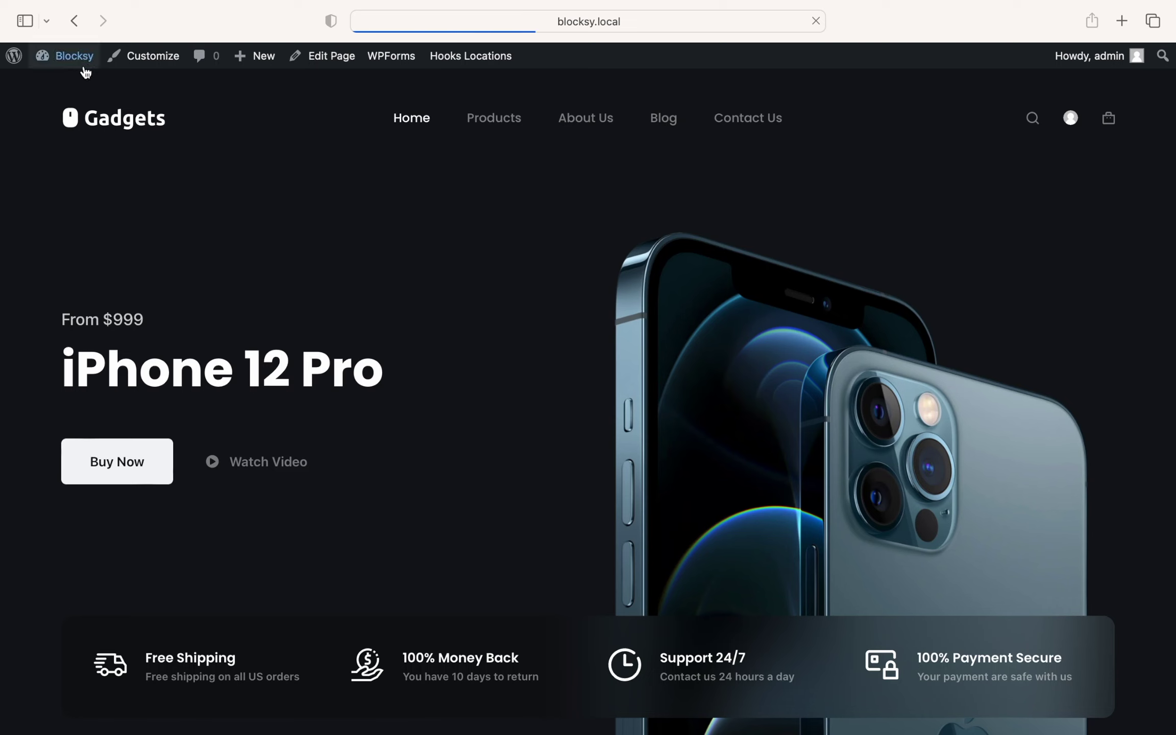
left_click(1078, 128)
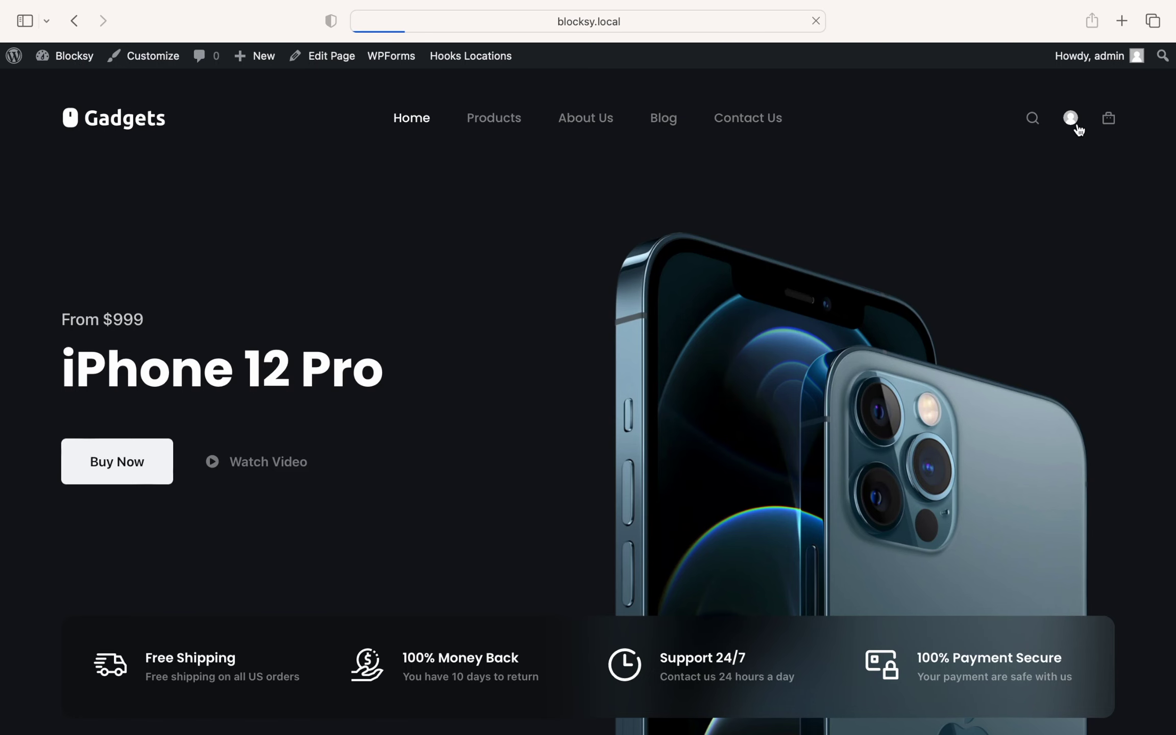
left_click(1073, 95)
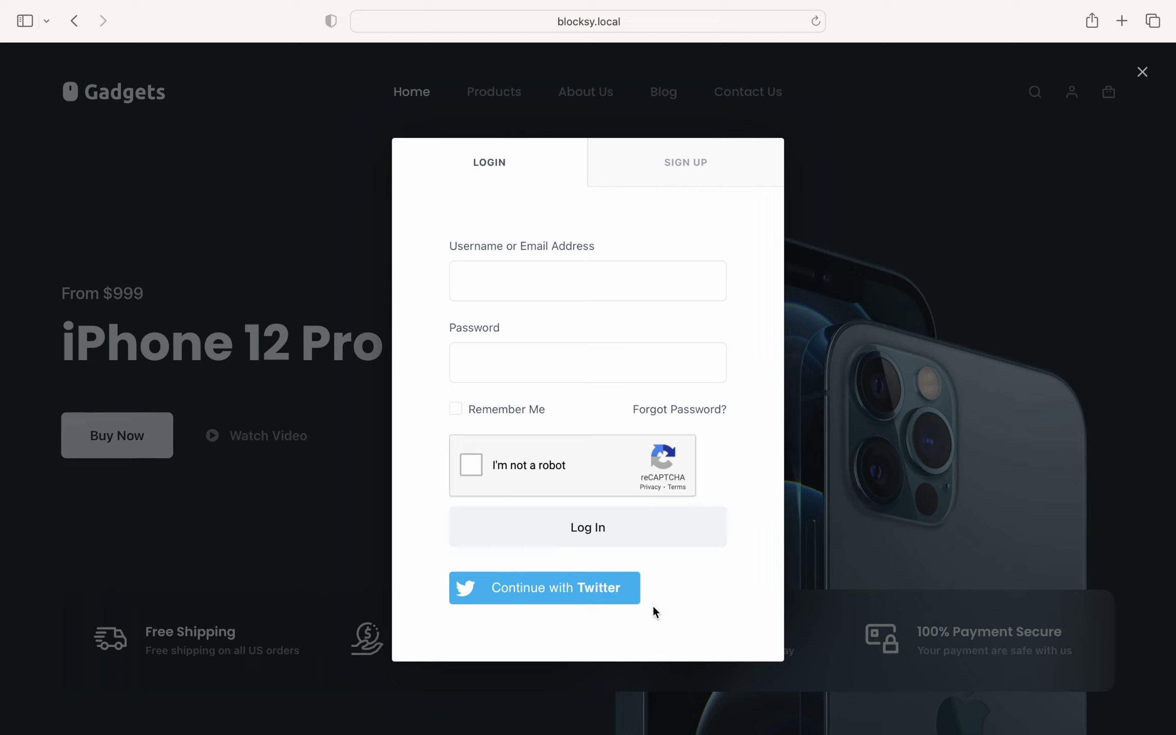
left_click(961, 252)
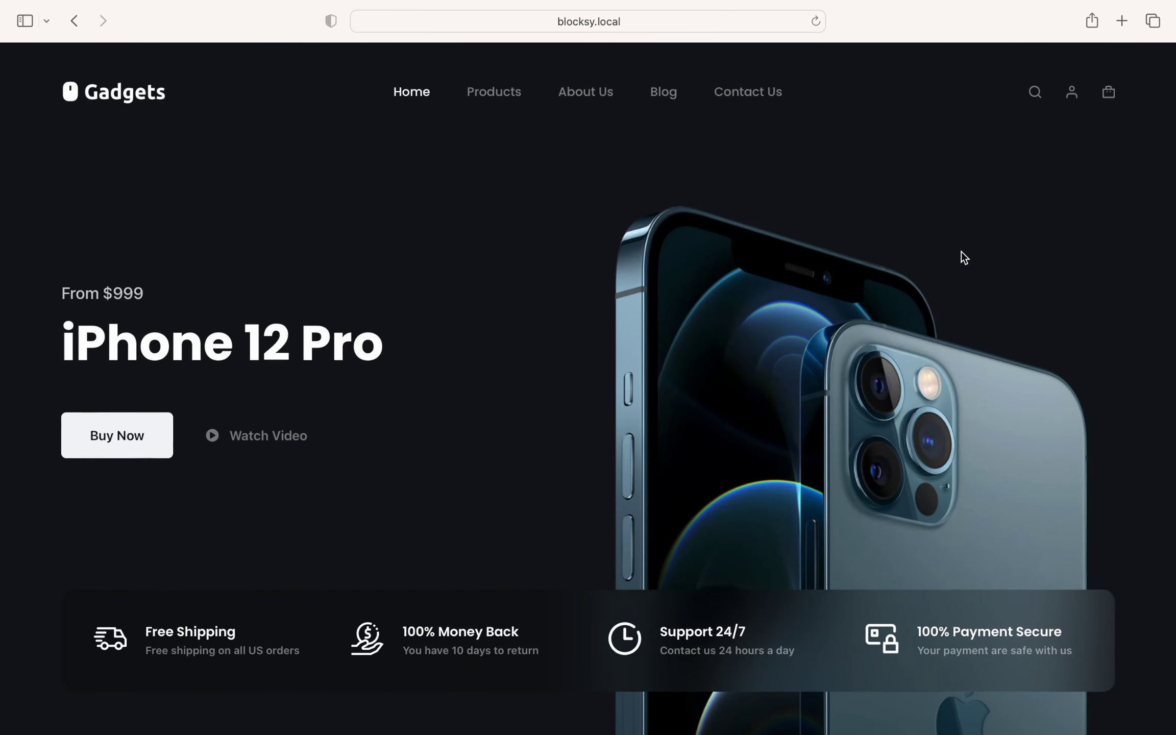